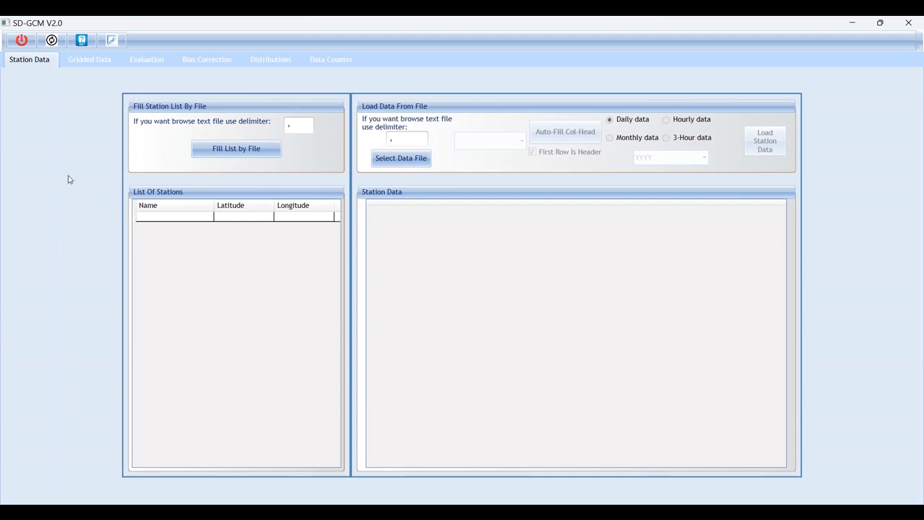
{"action": "left_click", "coordinate": [203, 61]}
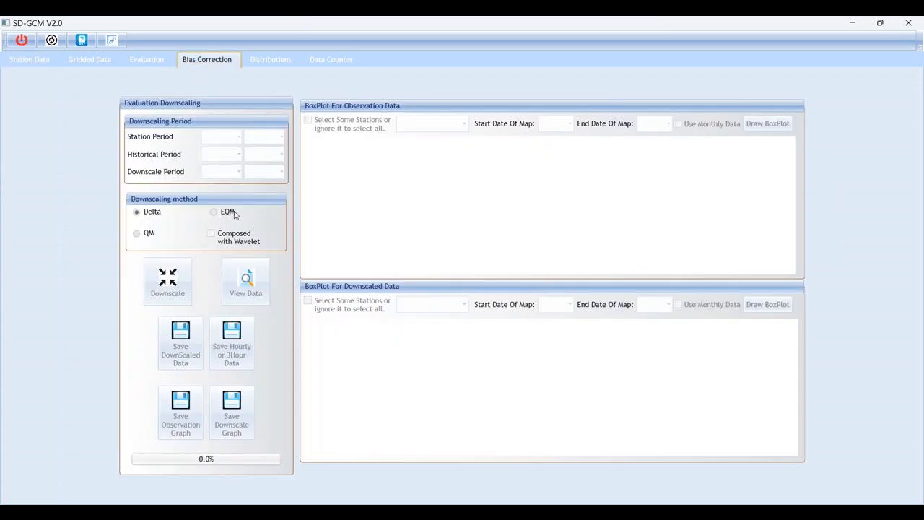
{"action": "left_click", "coordinate": [23, 62]}
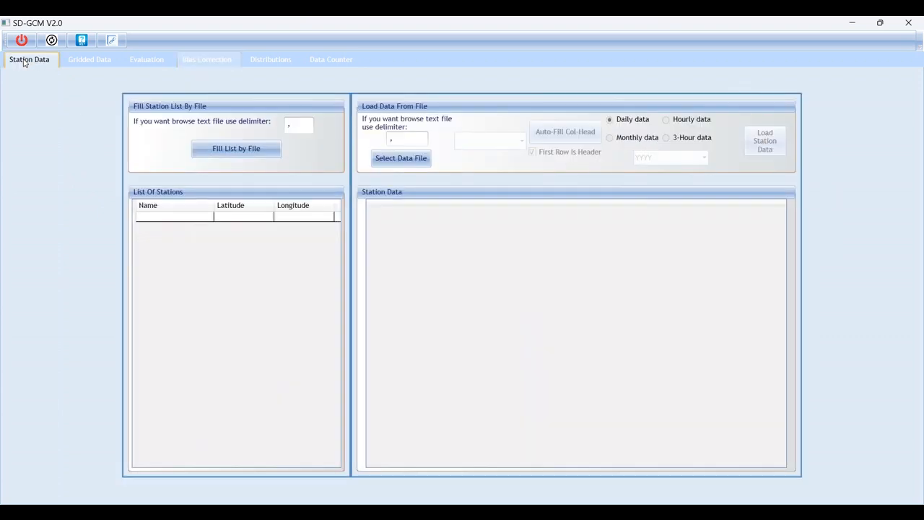
{"action": "left_click", "coordinate": [82, 63]}
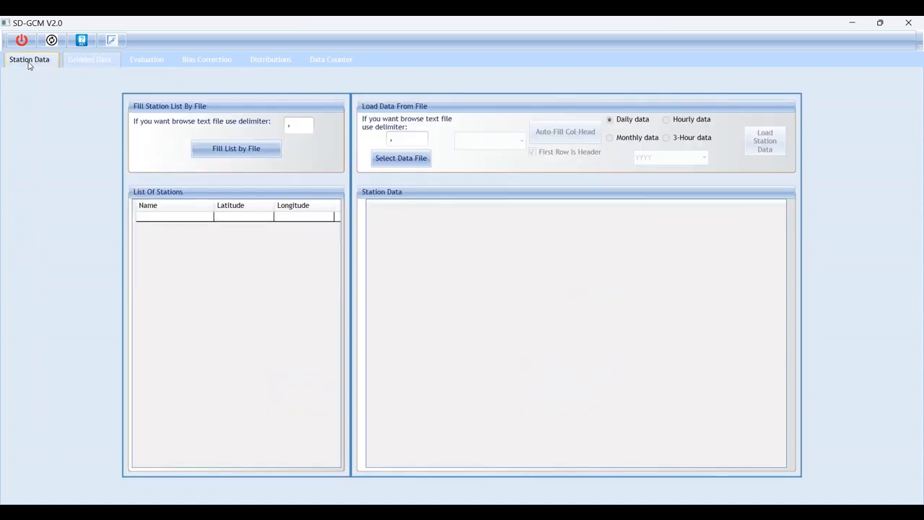
{"action": "left_click", "coordinate": [29, 62]}
{"action": "left_click", "coordinate": [81, 62]}
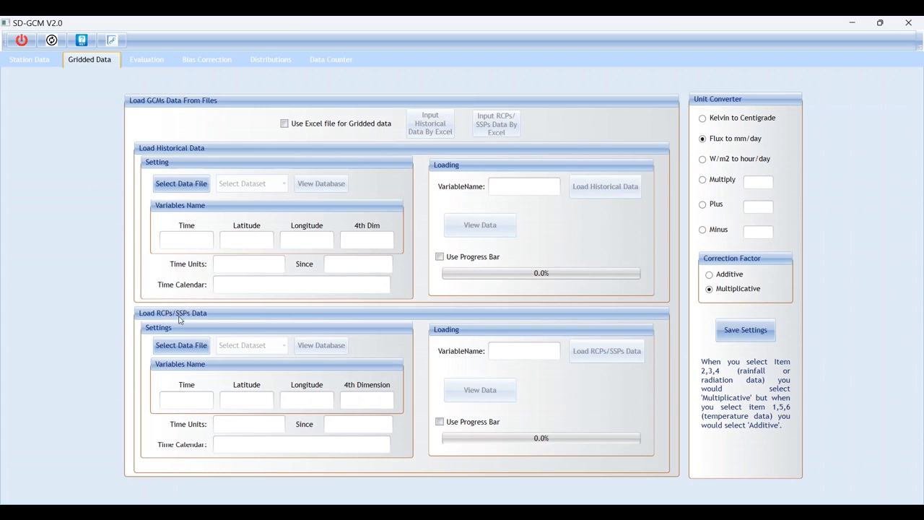
Open Data For SD-GCM.xlsx from folder D as the source file for the station list.
{"action": "left_click", "coordinate": [26, 63]}
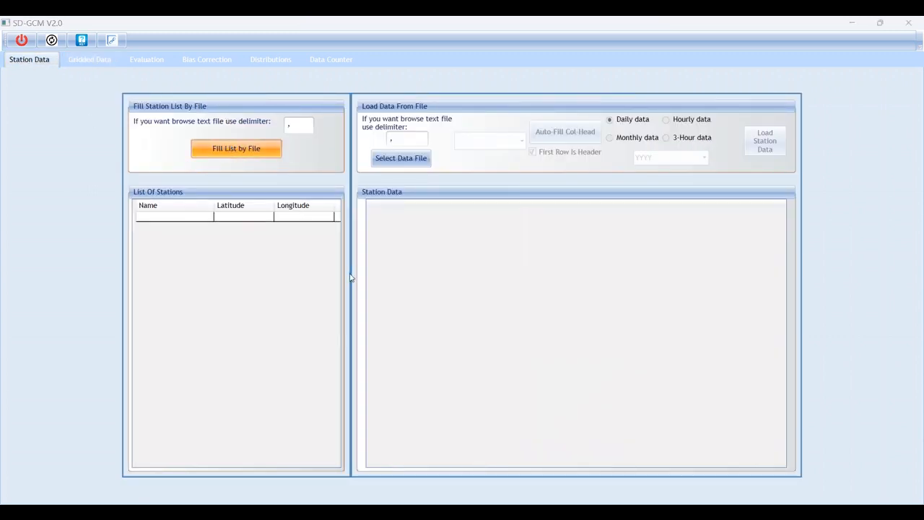
{"action": "left_click", "coordinate": [400, 158]}
{"action": "left_click", "coordinate": [161, 64]}
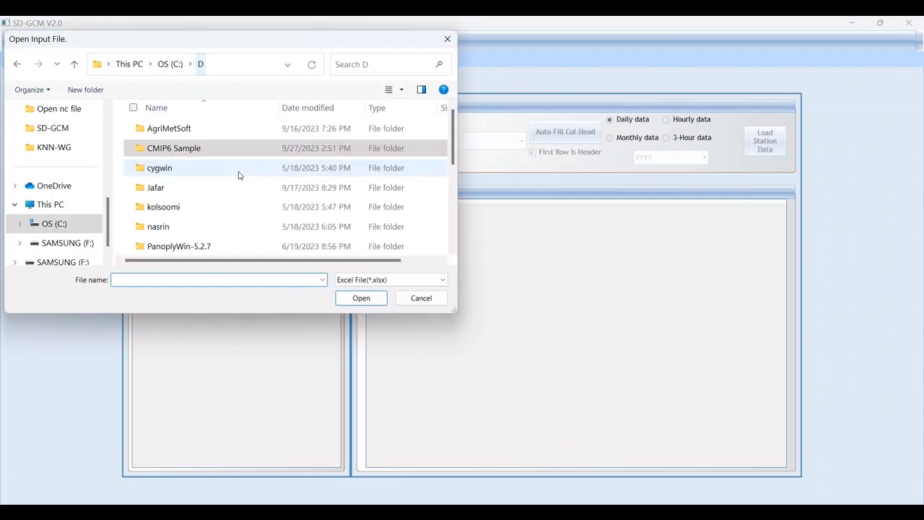
{"action": "scroll", "coordinate": [238, 175], "scroll_direction": "down", "scroll_amount": 5}
{"action": "left_click", "coordinate": [208, 189]}
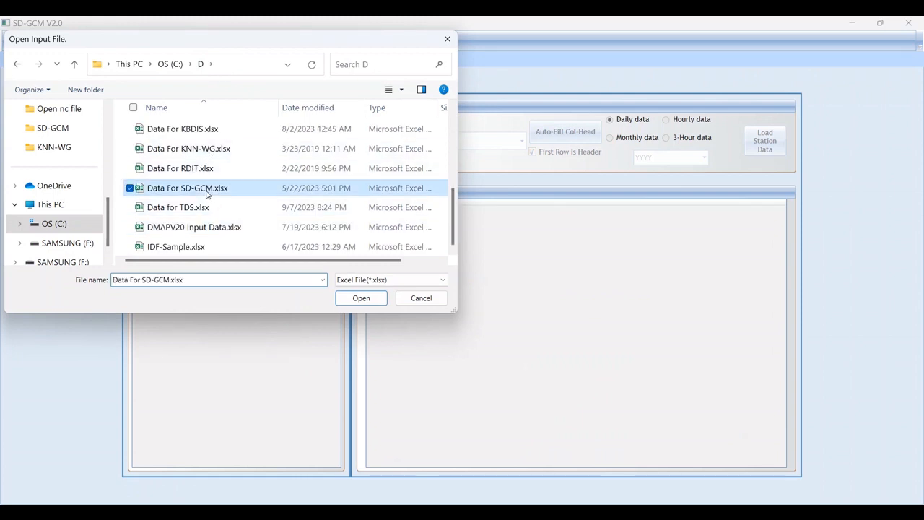
{"action": "double_click", "coordinate": [207, 189]}
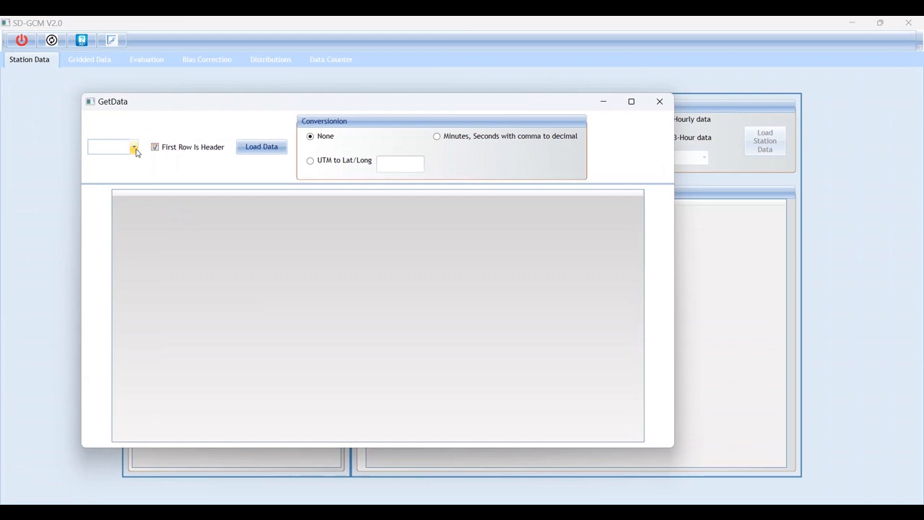
Load the station list from the Stations sheet, assigning Name of Station, Latitude and Longitude to their matching columns without coordinate conversion.
{"action": "left_click", "coordinate": [133, 148]}
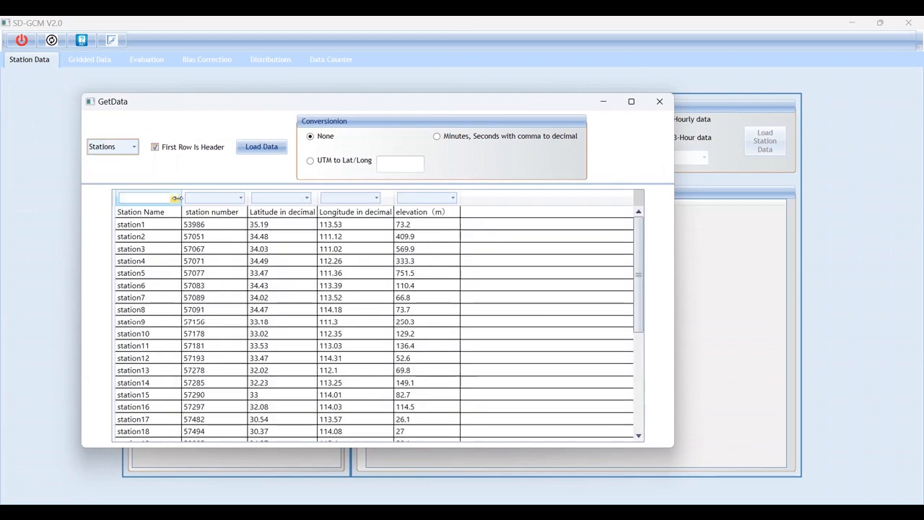
{"action": "left_click", "coordinate": [175, 200]}
{"action": "left_click", "coordinate": [148, 226]}
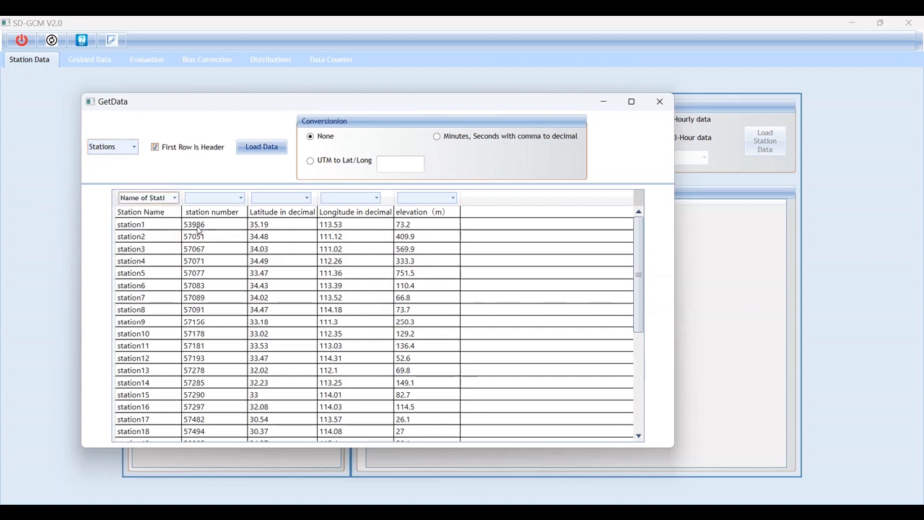
{"action": "left_click", "coordinate": [307, 199]}
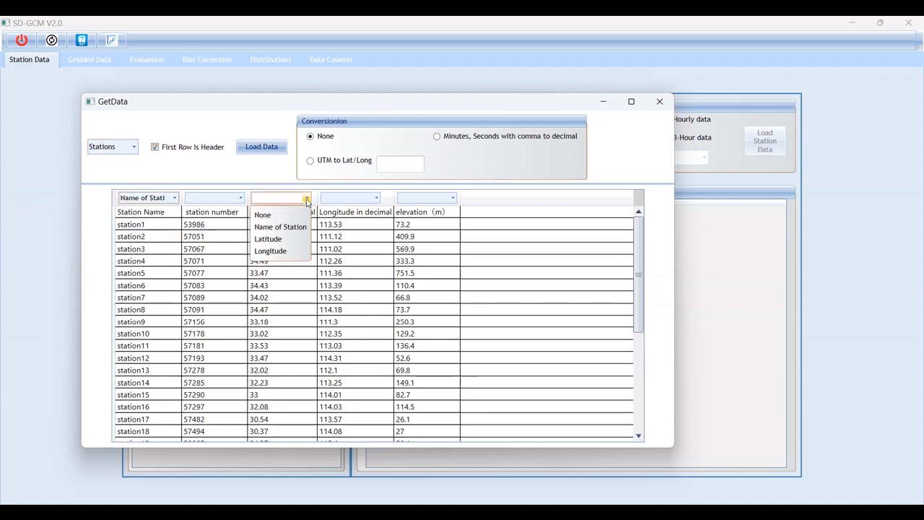
{"action": "left_click", "coordinate": [281, 239]}
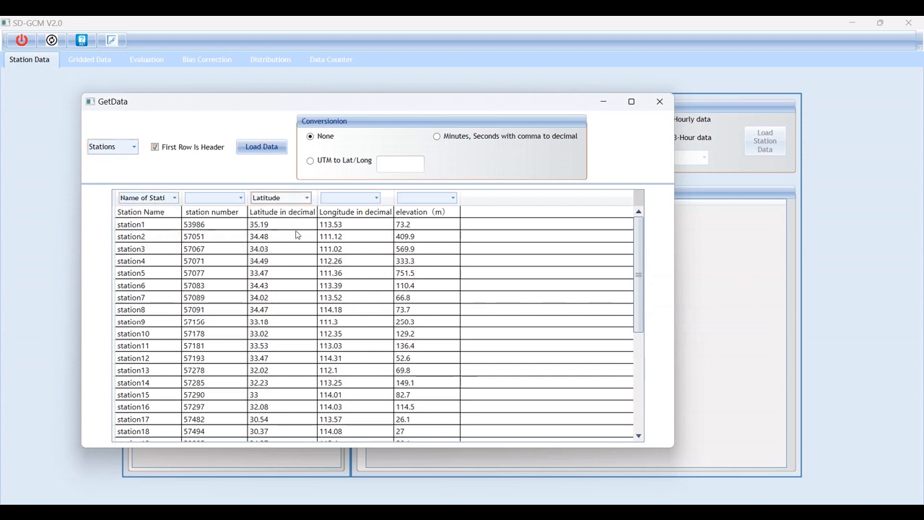
{"action": "left_click", "coordinate": [376, 199]}
{"action": "left_click", "coordinate": [343, 251]}
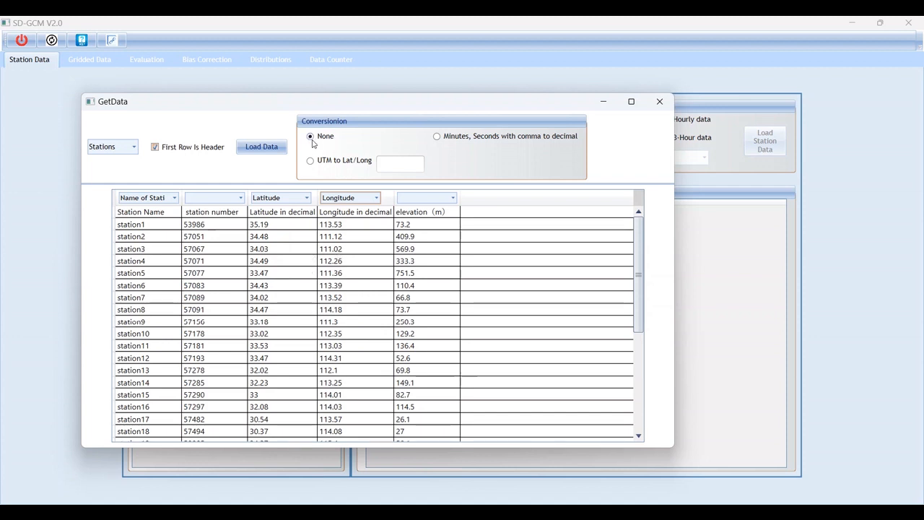
{"action": "left_click", "coordinate": [261, 148]}
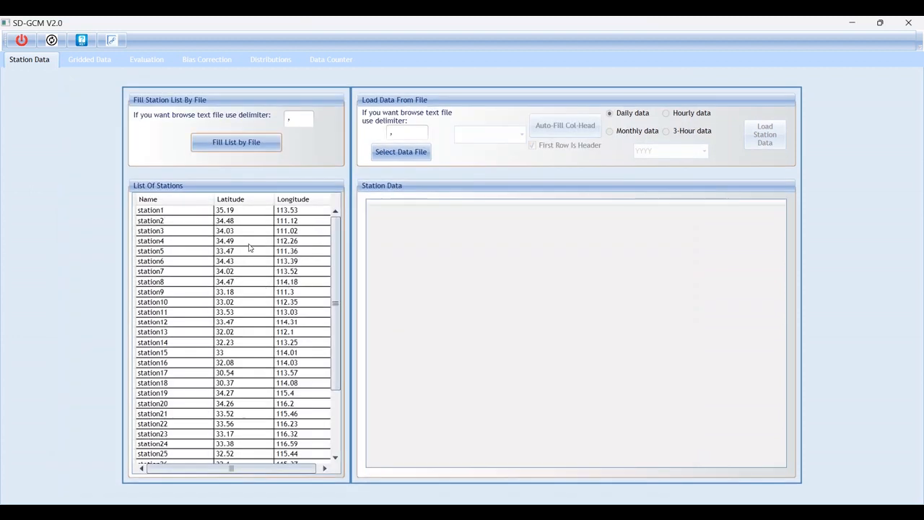
{"action": "left_click_drag", "start_coordinate": [338, 331], "coordinate": [347, 270]}
Open Data For SD-GCM.xlsx as the station data file and choose its Rainfall sheet.
{"action": "left_click", "coordinate": [403, 152]}
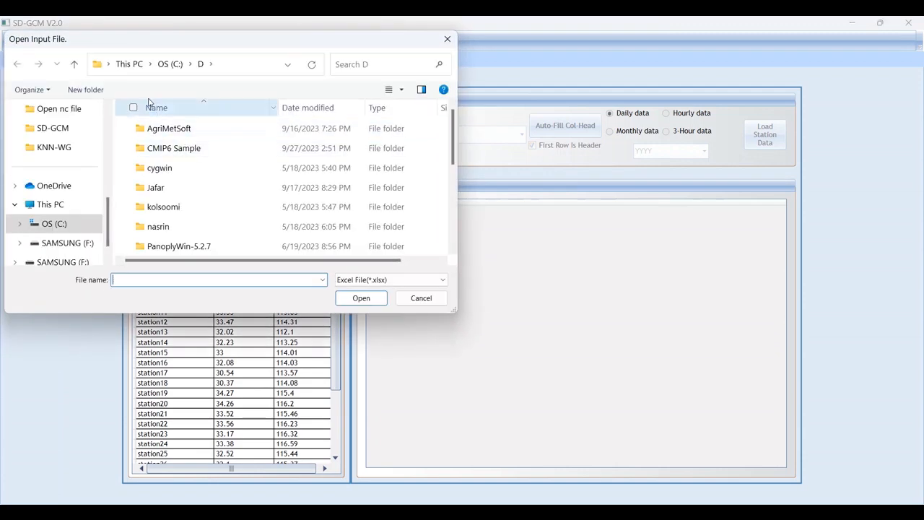
{"action": "scroll", "coordinate": [146, 185], "scroll_direction": "down", "scroll_amount": 5}
{"action": "double_click", "coordinate": [213, 187]}
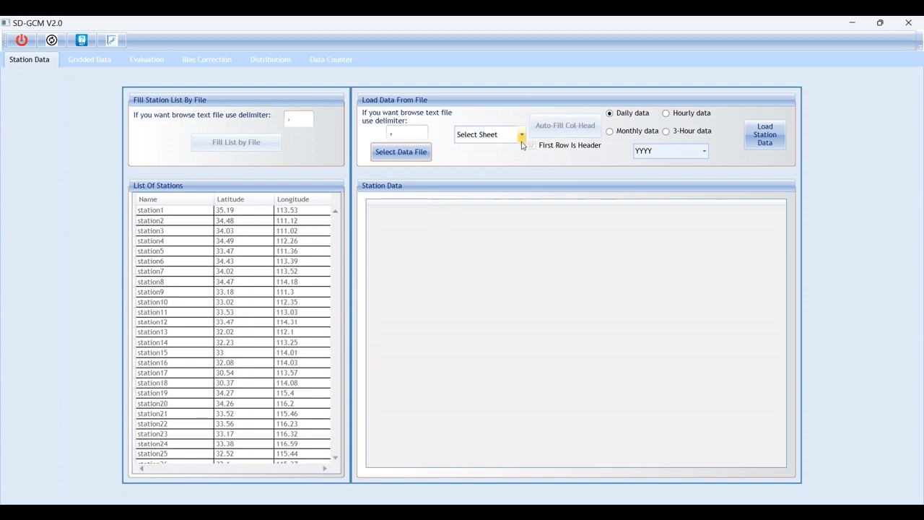
{"action": "left_click", "coordinate": [520, 136]}
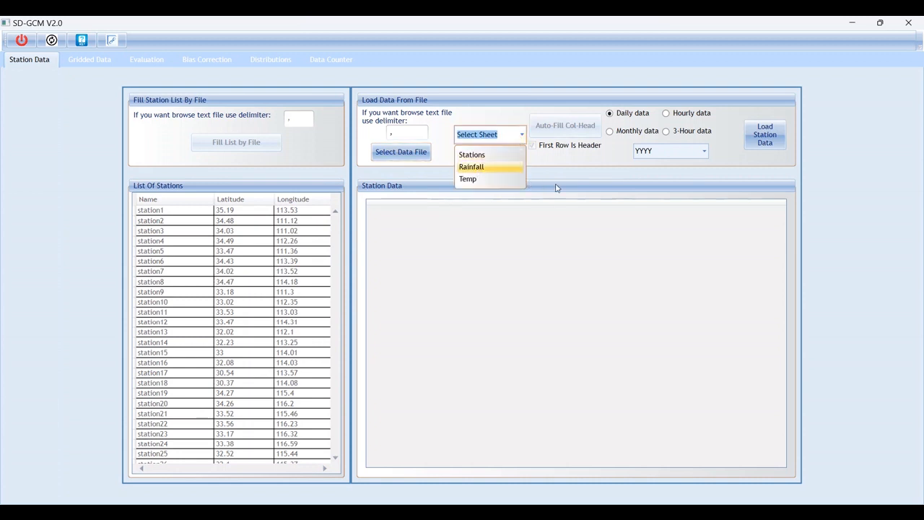
{"action": "left_click", "coordinate": [555, 215]}
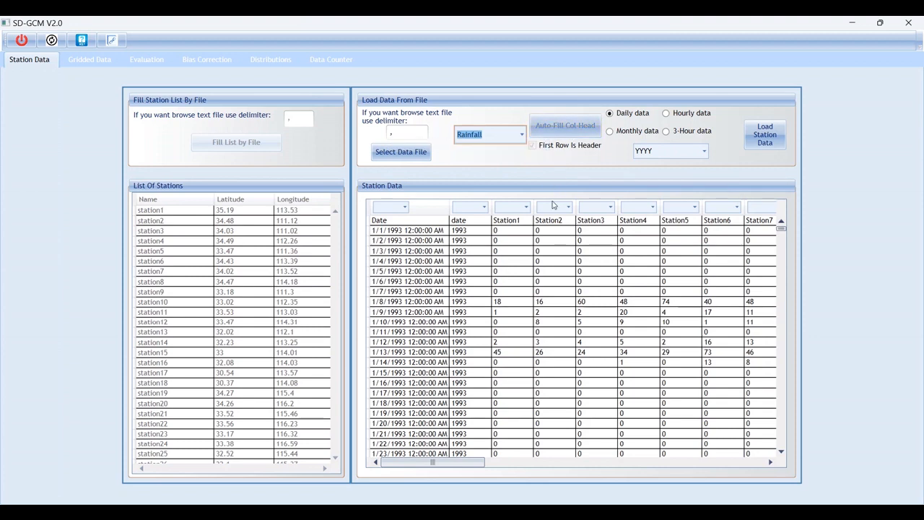
Auto-fill the rainfall table's column heads with the station names and check the Station2 and Station3 assignments.
{"action": "left_click", "coordinate": [562, 126]}
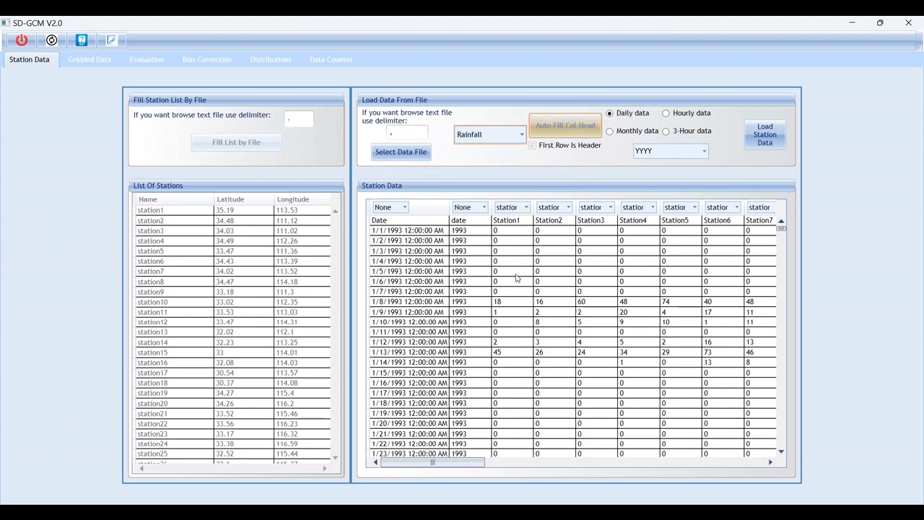
{"action": "left_click", "coordinate": [609, 209]}
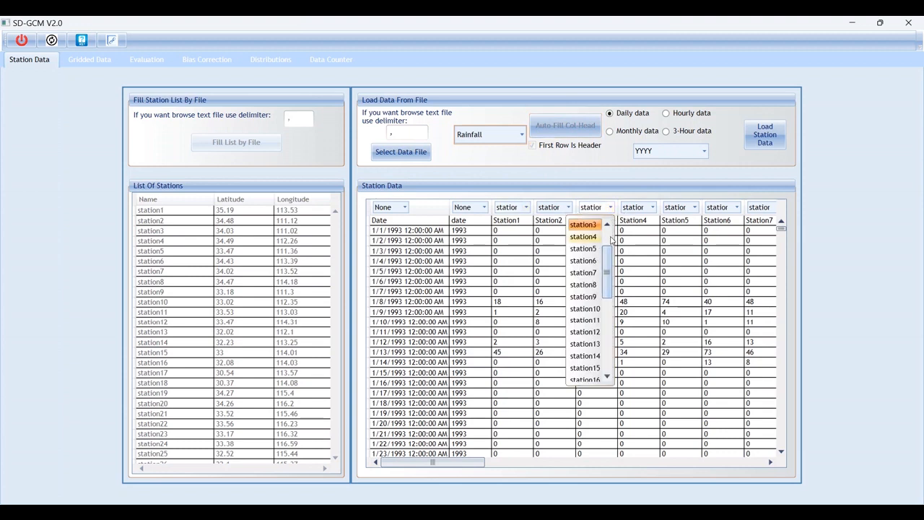
{"action": "left_click", "coordinate": [568, 209]}
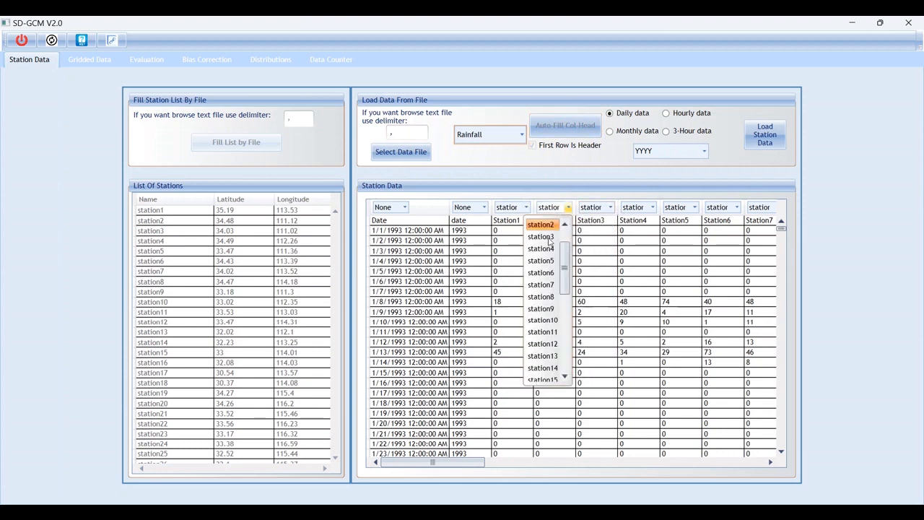
{"action": "left_click", "coordinate": [568, 208]}
{"action": "left_click", "coordinate": [534, 195]}
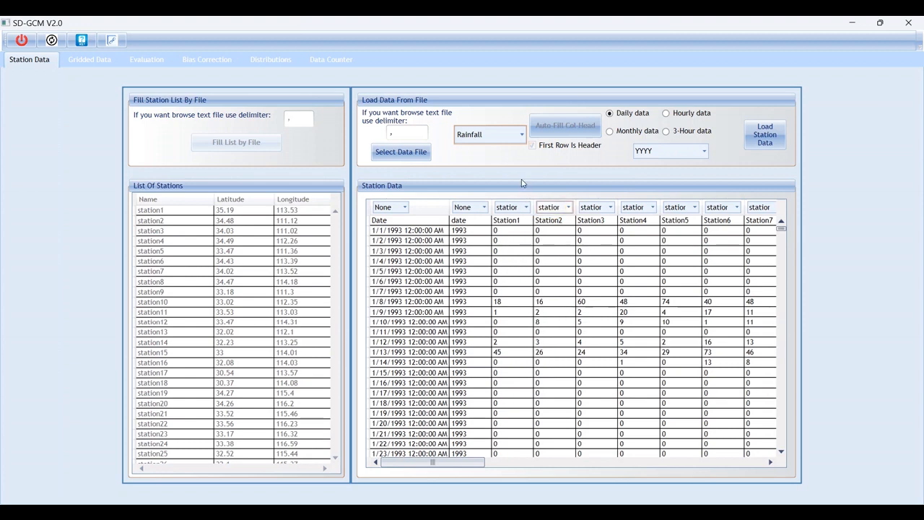
Assign Date to the year column, keep the YYYY date format and load the daily station data.
{"action": "left_click", "coordinate": [482, 209]}
{"action": "left_click", "coordinate": [460, 238]}
{"action": "left_click", "coordinate": [698, 152]}
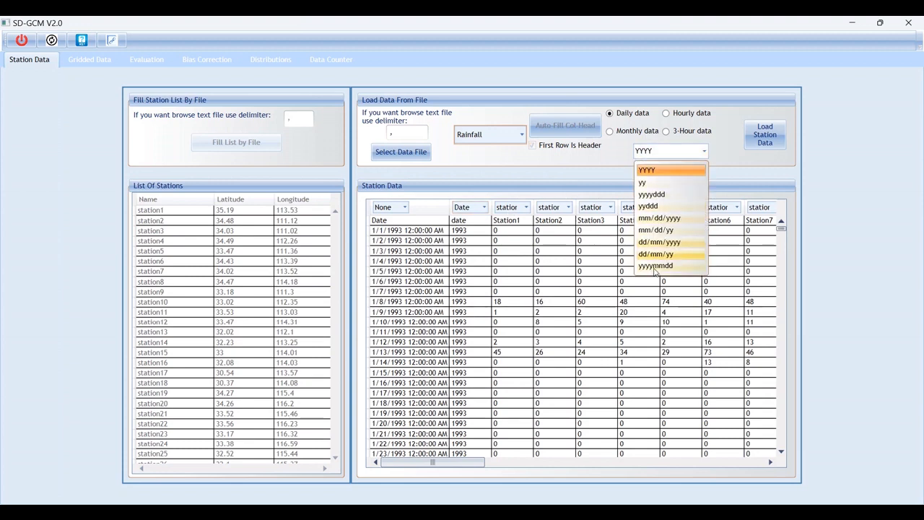
{"action": "left_click", "coordinate": [591, 177]}
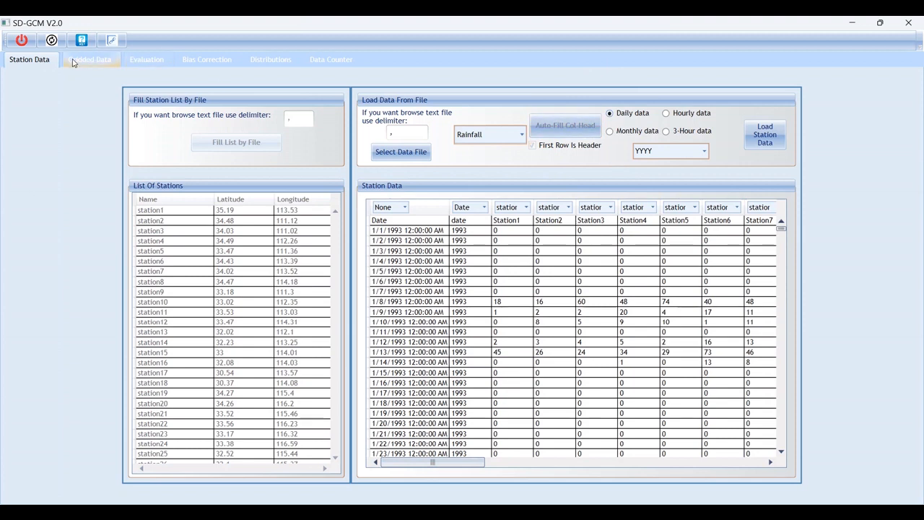
{"action": "left_click", "coordinate": [766, 134]}
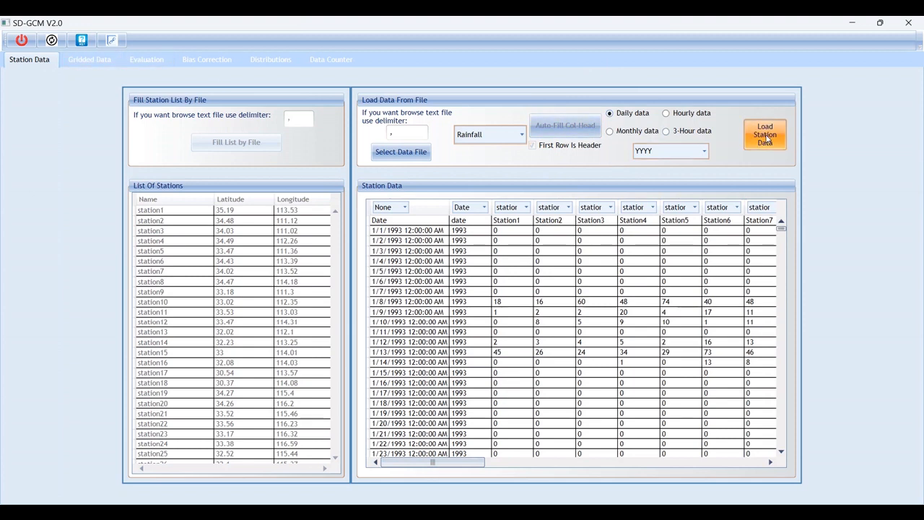
{"action": "left_click", "coordinate": [479, 310]}
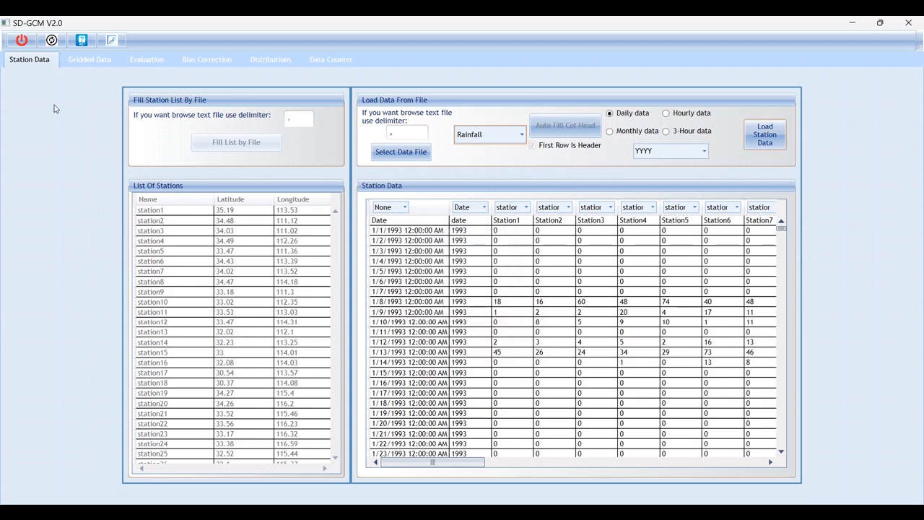
Select the three pr_day_MIROC6_historical NetCDF files covering 1990 to 2014 from the CMIP6 Sample folder as the historical gridded data.
{"action": "left_click", "coordinate": [88, 61]}
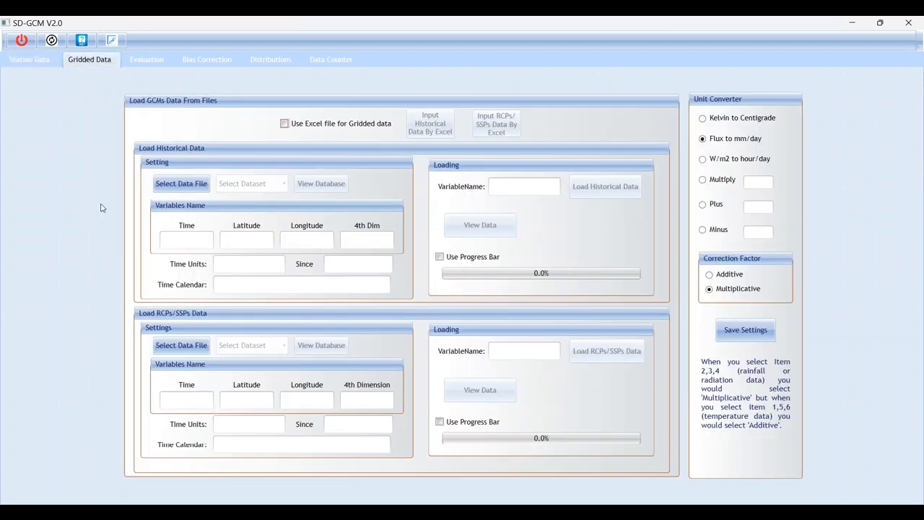
{"action": "left_click", "coordinate": [188, 186]}
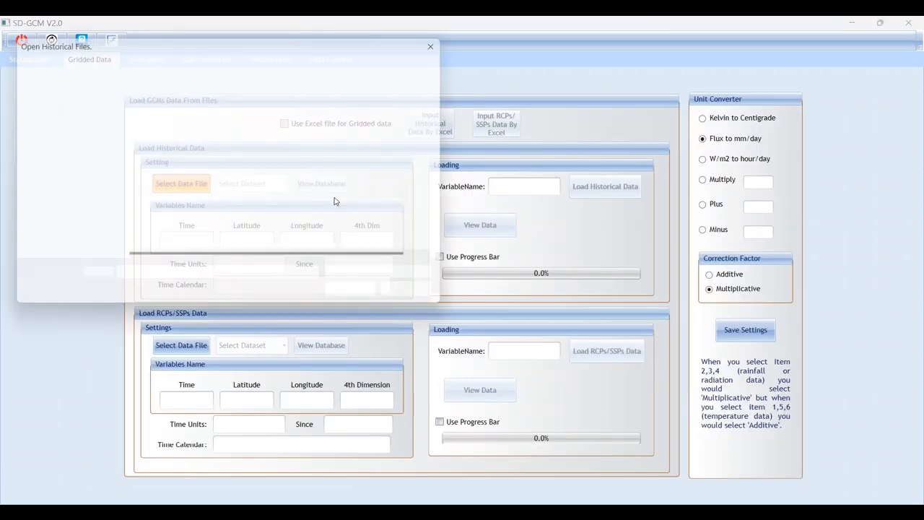
{"action": "double_click", "coordinate": [202, 148]}
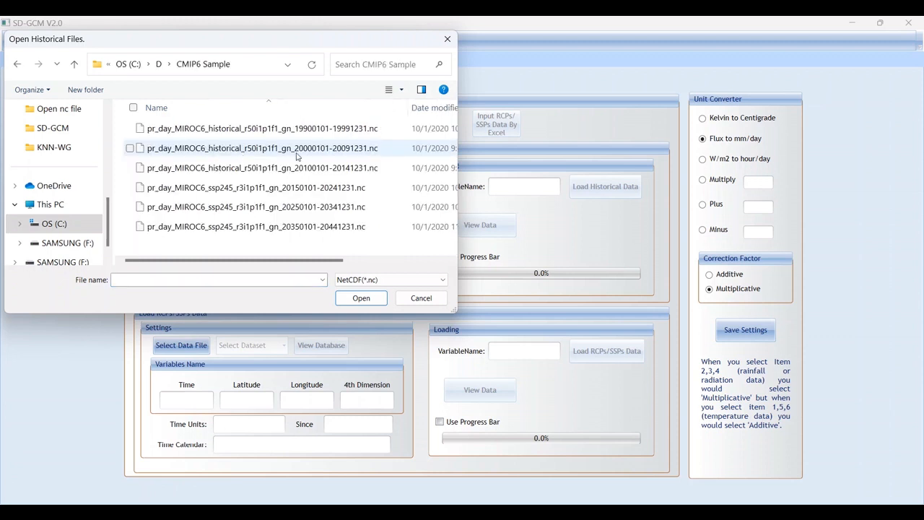
{"action": "left_click", "coordinate": [130, 129]}
{"action": "left_click", "coordinate": [130, 148]}
{"action": "left_click", "coordinate": [130, 168]}
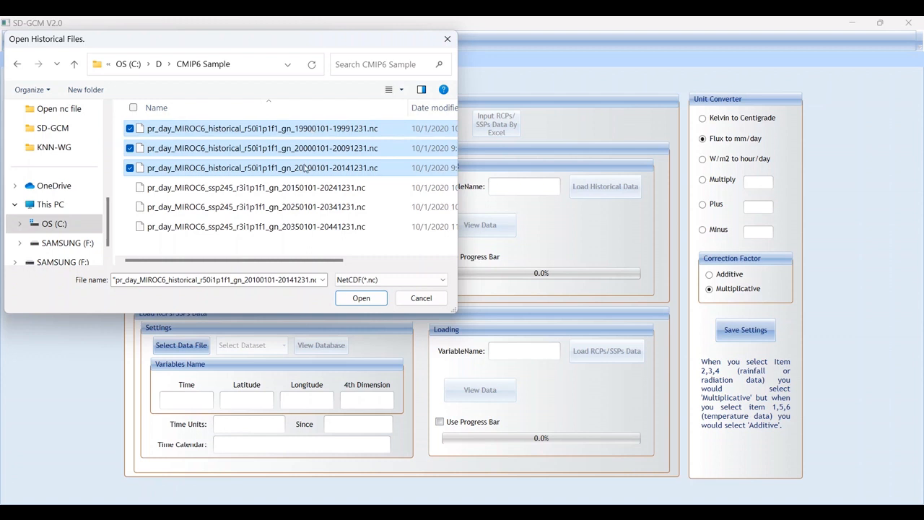
{"action": "left_click", "coordinate": [361, 298]}
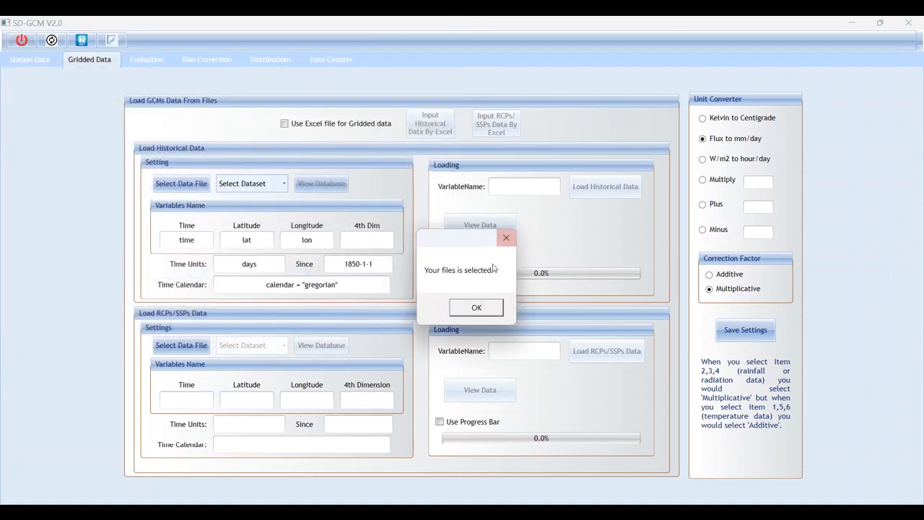
{"action": "left_click", "coordinate": [478, 306]}
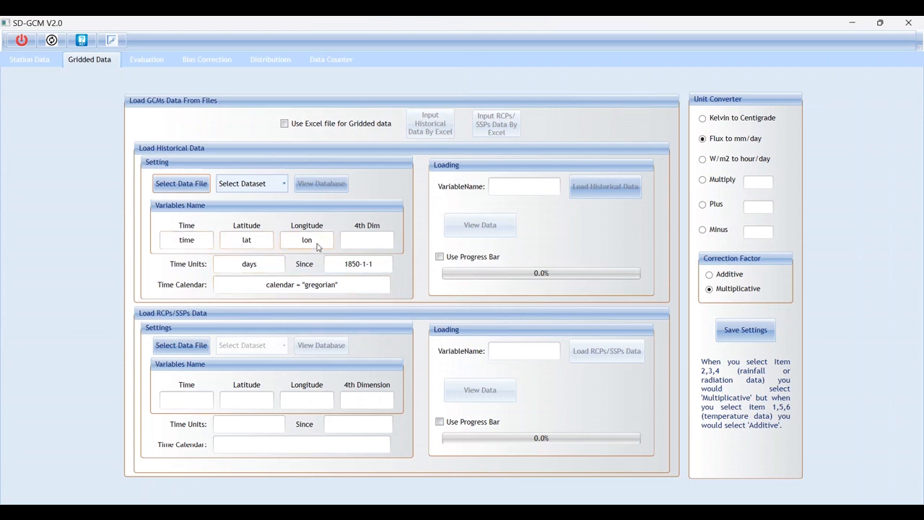
View the database of the historical dataset pr_day_MIROC6_historical_r50i1p1f1_gn_19900101-19991231.nc.
{"action": "left_click", "coordinate": [284, 184]}
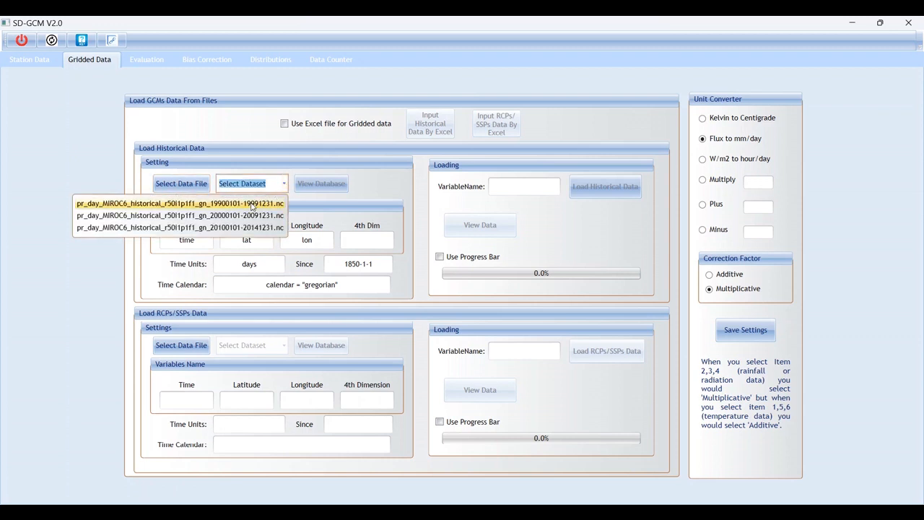
{"action": "left_click", "coordinate": [252, 205]}
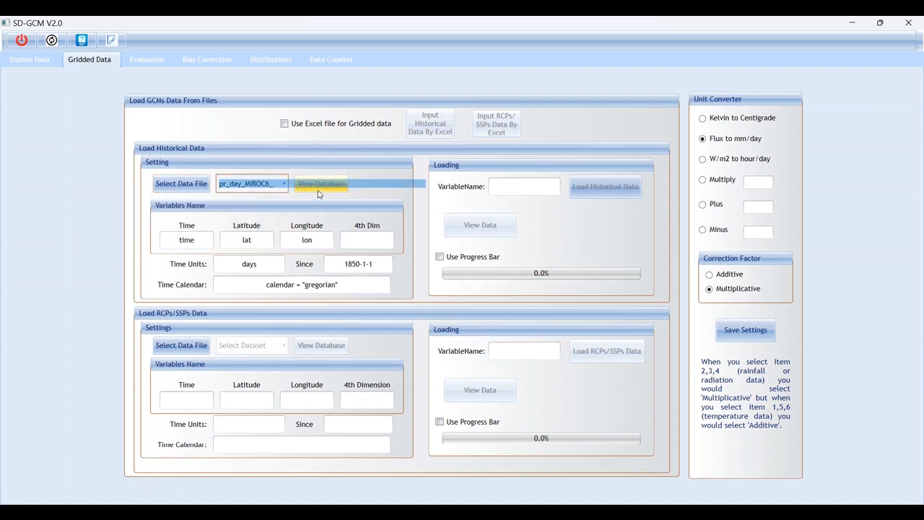
{"action": "left_click", "coordinate": [322, 186]}
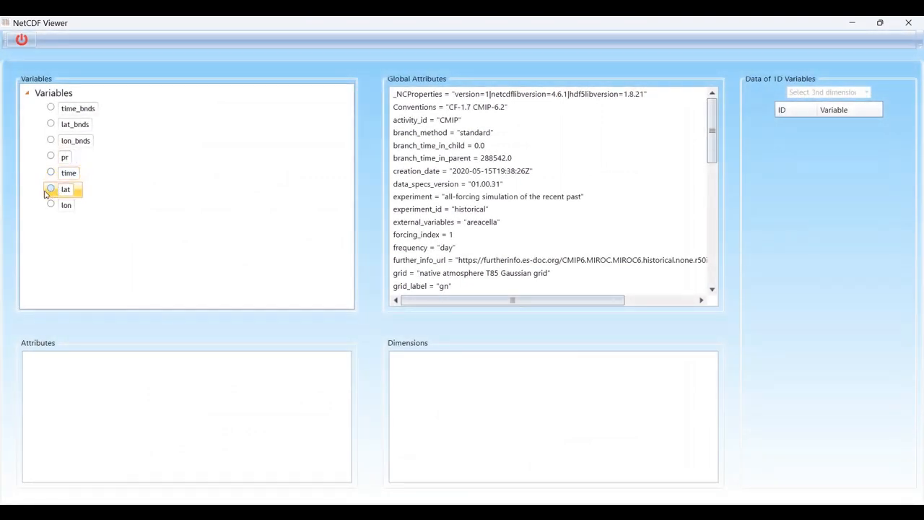
Examine the lat and time variables of the historical NetCDF file, including attributes and dimensions, and close the viewer.
{"action": "left_click", "coordinate": [90, 194]}
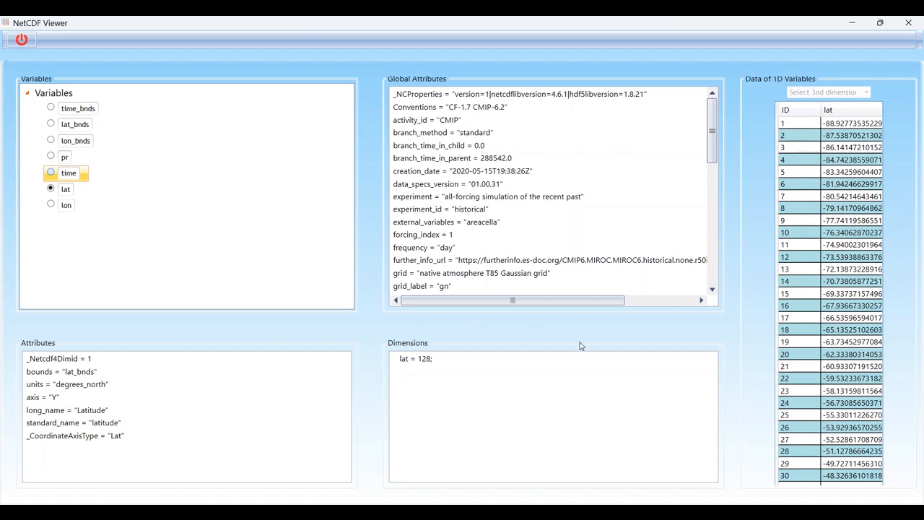
{"action": "left_click", "coordinate": [50, 173]}
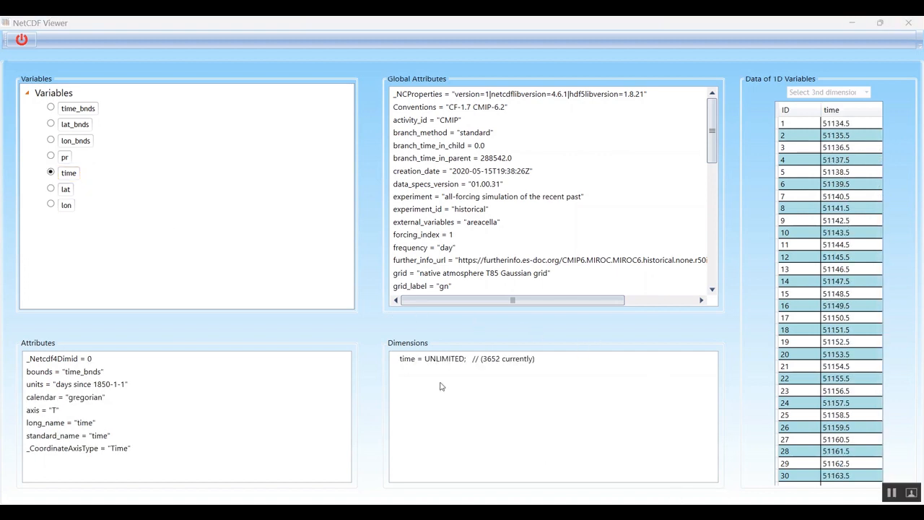
{"action": "left_click", "coordinate": [907, 24]}
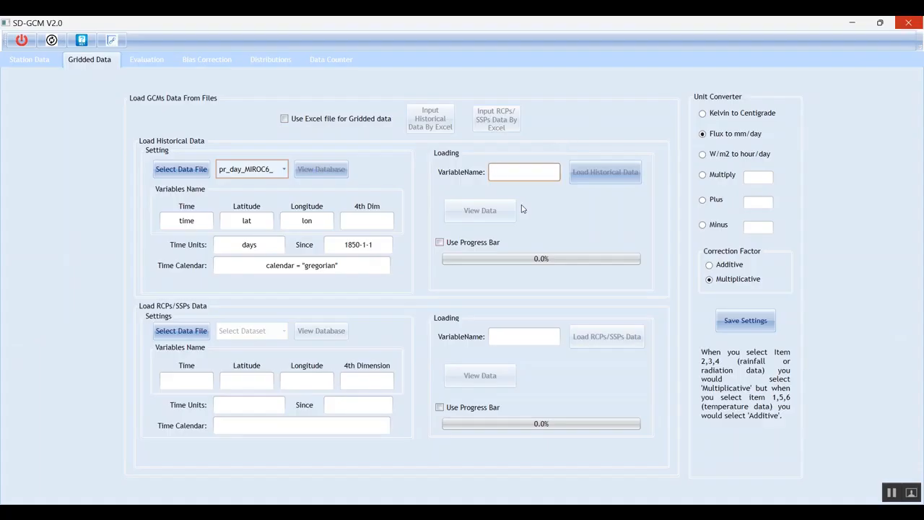
Load the historical gridded data for the variable pr with the progress bar enabled.
{"action": "left_click", "coordinate": [440, 243]}
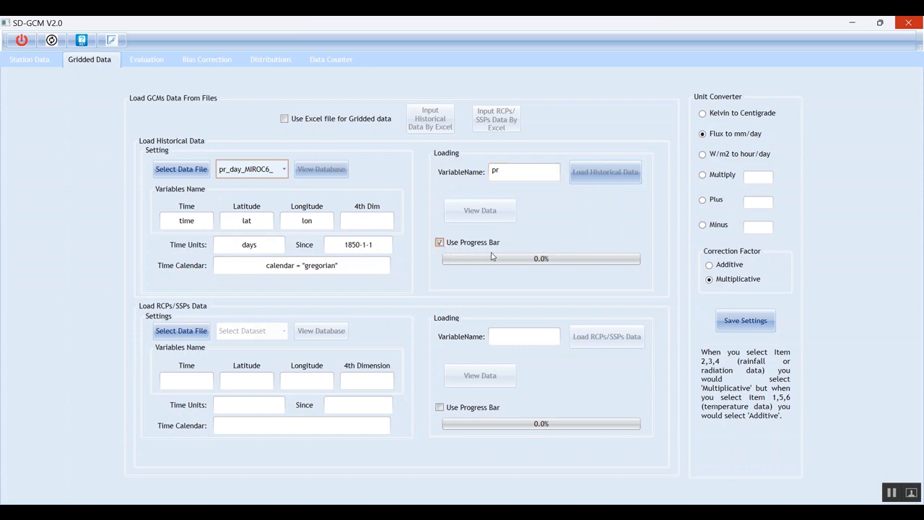
{"action": "left_click", "coordinate": [599, 176]}
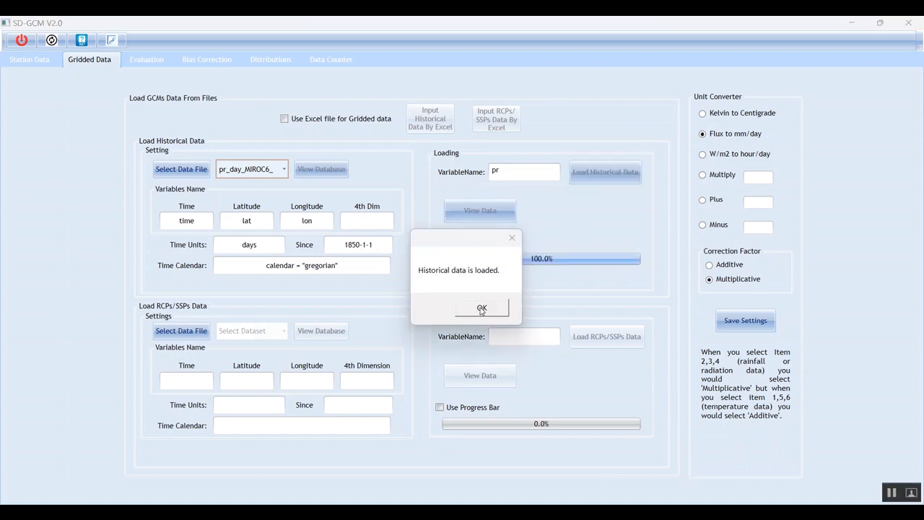
{"action": "left_click", "coordinate": [482, 309]}
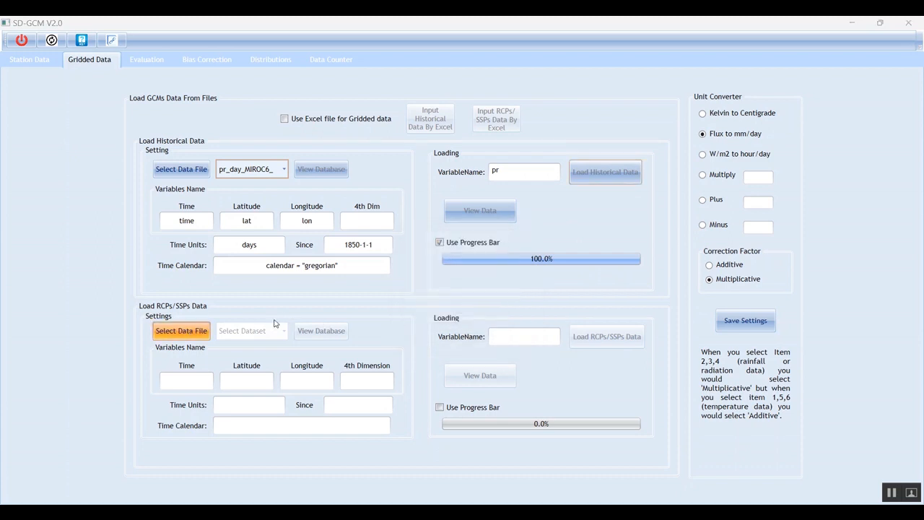
Choose the three pr_day_MIROC6_ssp245 NetCDF files covering 2015 to 2044 as the RCPs/SSPs data.
{"action": "left_click", "coordinate": [181, 331]}
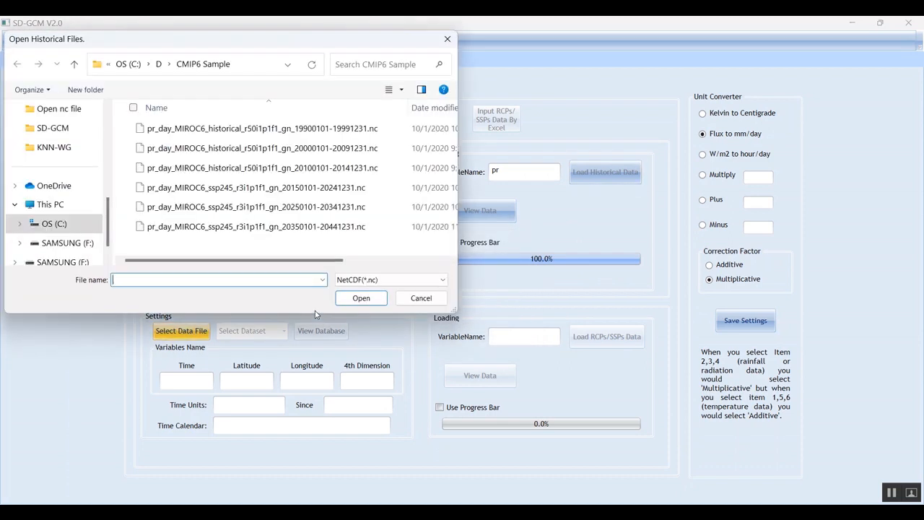
{"action": "left_click", "coordinate": [130, 188]}
{"action": "left_click", "coordinate": [130, 207]}
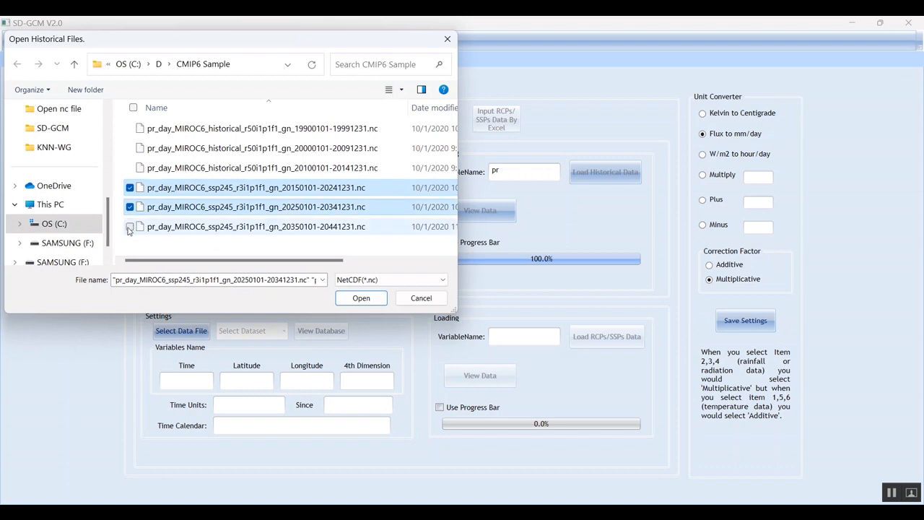
{"action": "left_click", "coordinate": [130, 227]}
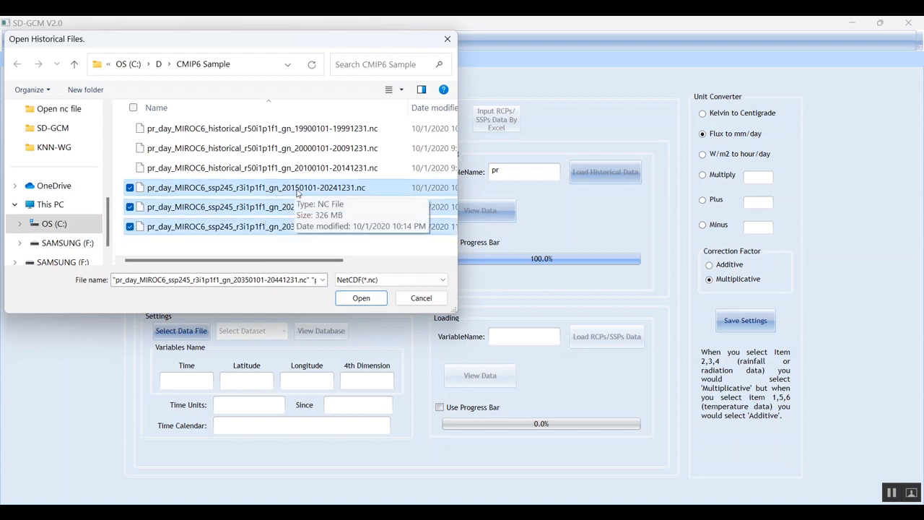
{"action": "left_click", "coordinate": [356, 302]}
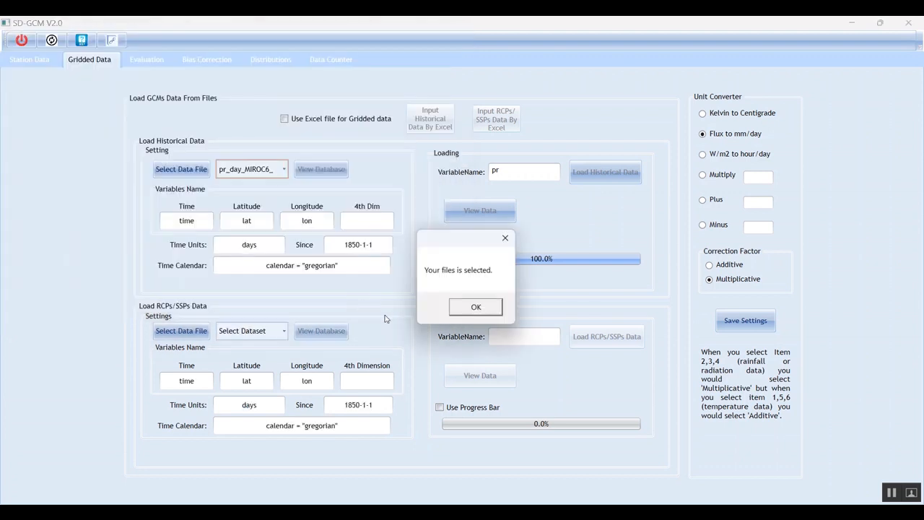
{"action": "left_click", "coordinate": [468, 311]}
Load the RCPs/SSPs gridded data for the variable pr with the progress bar enabled.
{"action": "left_click", "coordinate": [521, 342]}
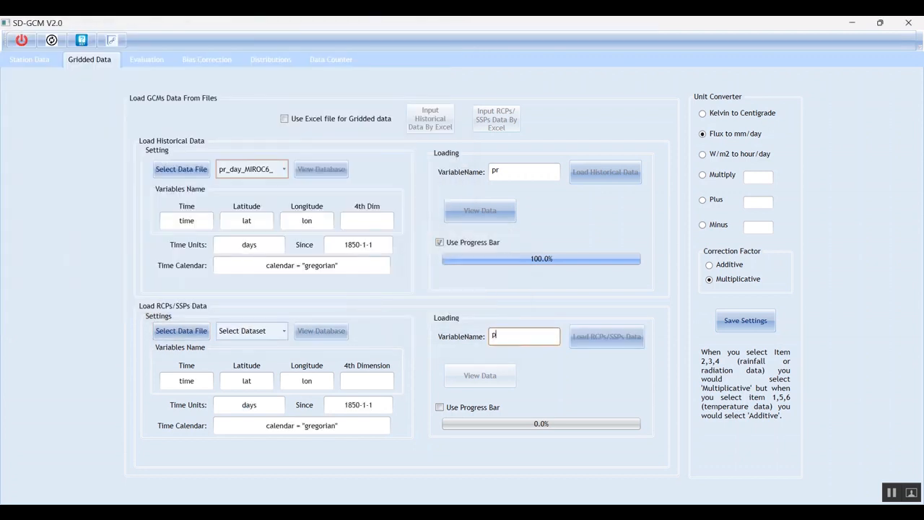
{"action": "left_click", "coordinate": [441, 408]}
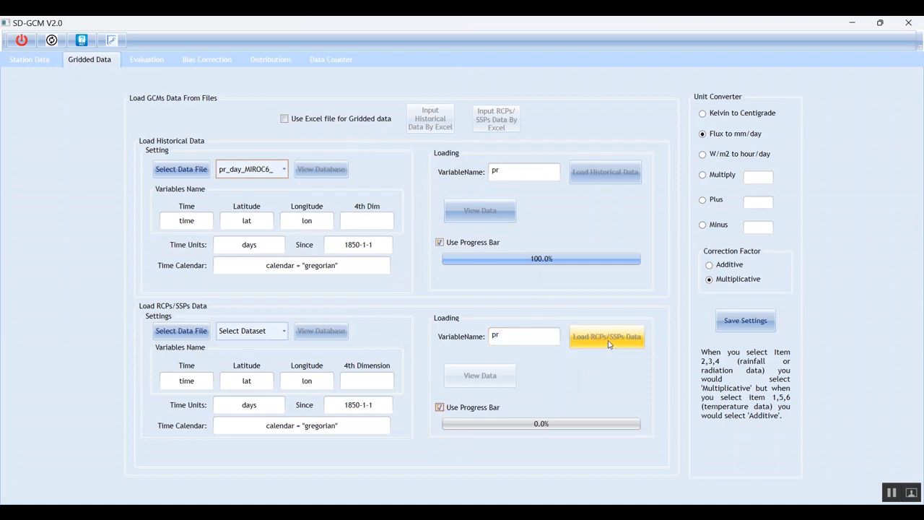
{"action": "left_click", "coordinate": [605, 338]}
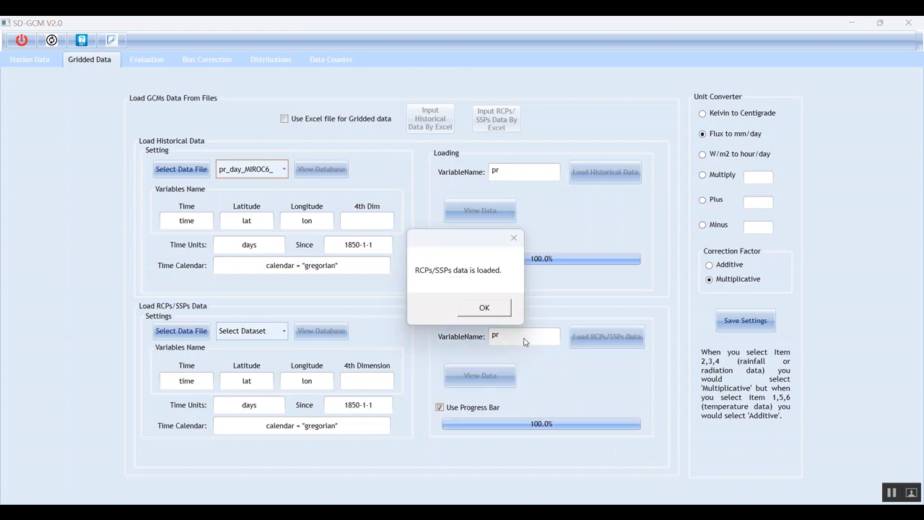
{"action": "left_click", "coordinate": [483, 309]}
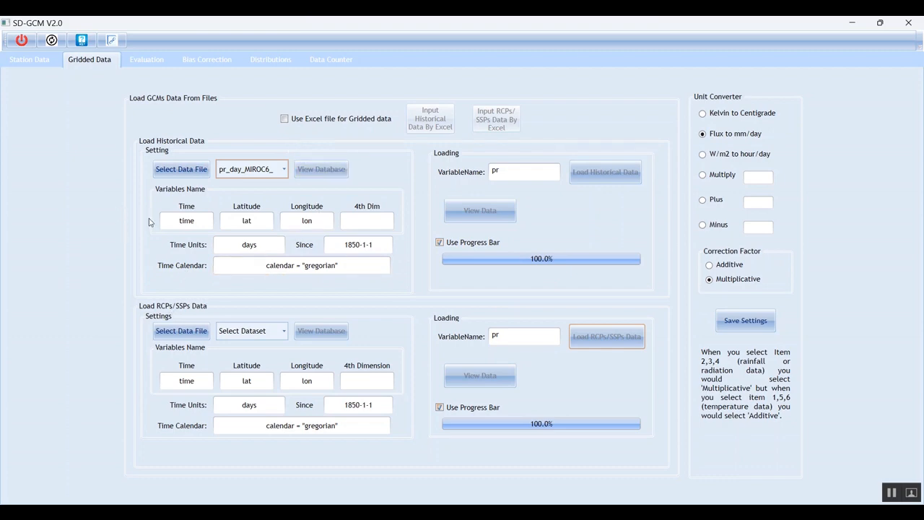
Review the daily rainfall values in the station data and return to the gridded data settings.
{"action": "left_click", "coordinate": [31, 62]}
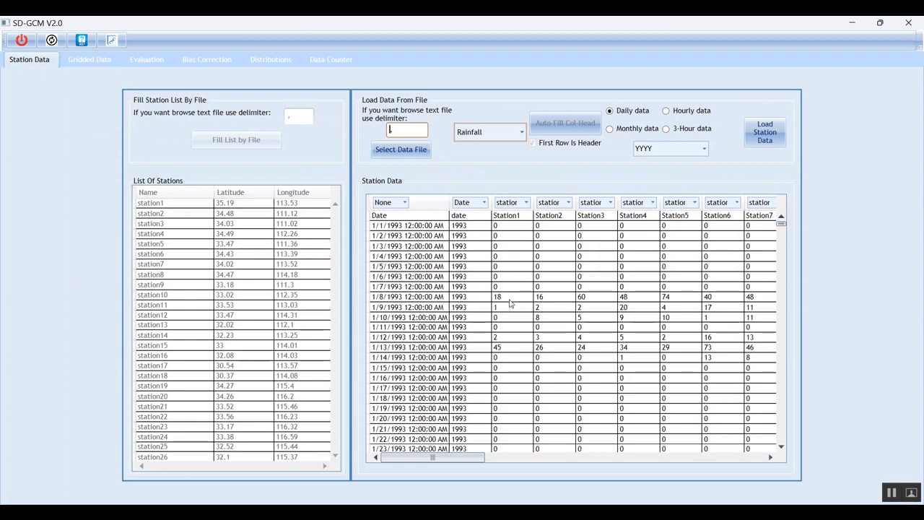
{"action": "left_click", "coordinate": [88, 63]}
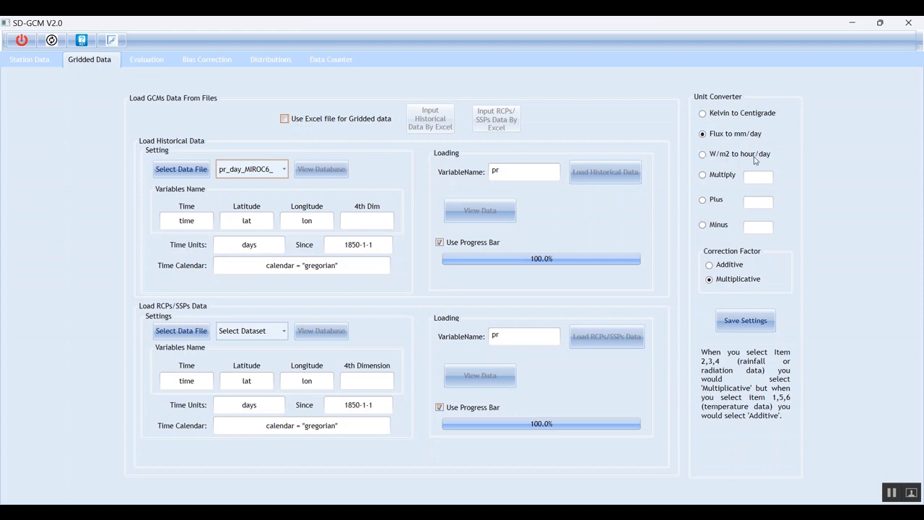
Try the Multiply and Plus unit conversions, then restore Flux to mm/day and save the settings.
{"action": "left_click", "coordinate": [705, 179]}
{"action": "left_click", "coordinate": [758, 183]}
{"action": "left_click", "coordinate": [704, 203]}
{"action": "left_click", "coordinate": [760, 205]}
{"action": "left_click", "coordinate": [705, 134]}
{"action": "left_click", "coordinate": [744, 322]}
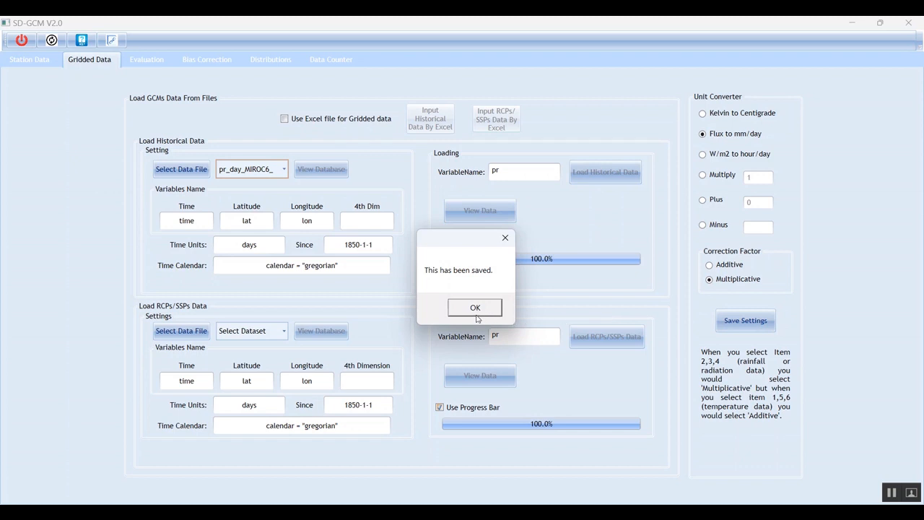
{"action": "left_click", "coordinate": [473, 308]}
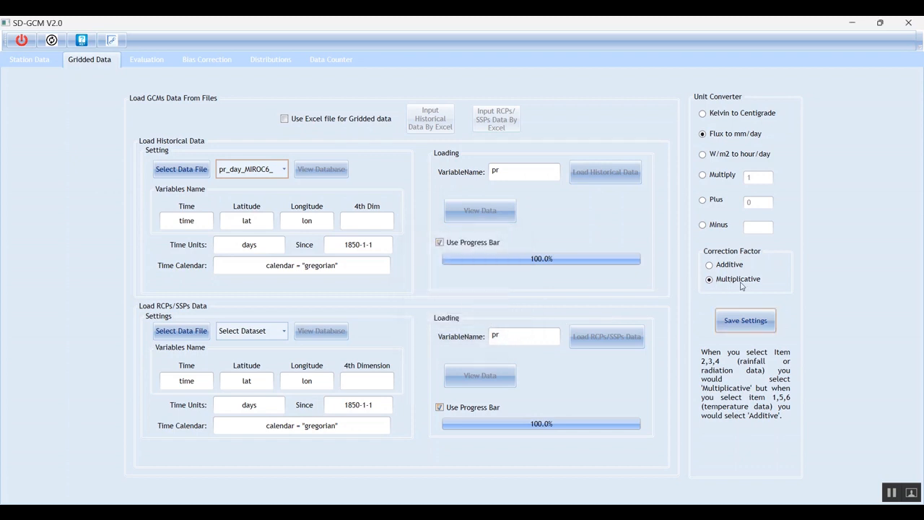
Set both the historical period and the downscale period of the evaluation to 1993–2012.
{"action": "left_click", "coordinate": [155, 58]}
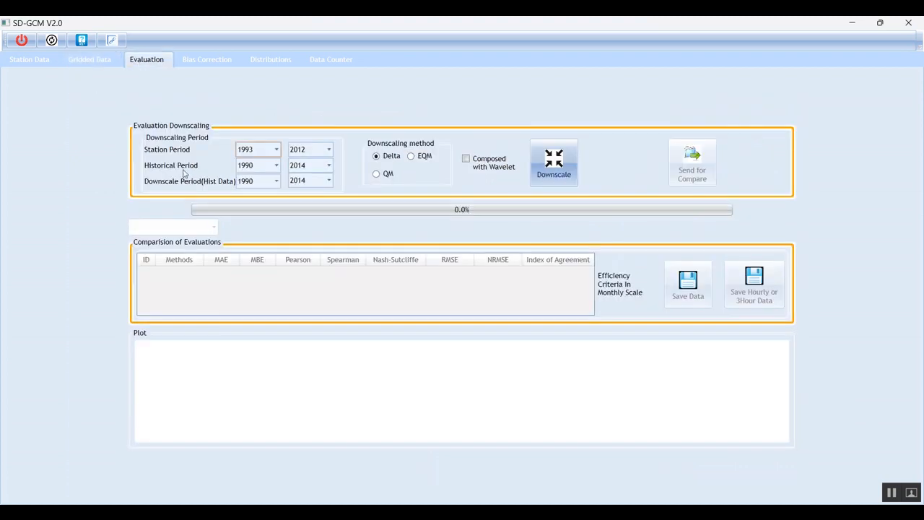
{"action": "left_click", "coordinate": [277, 166]}
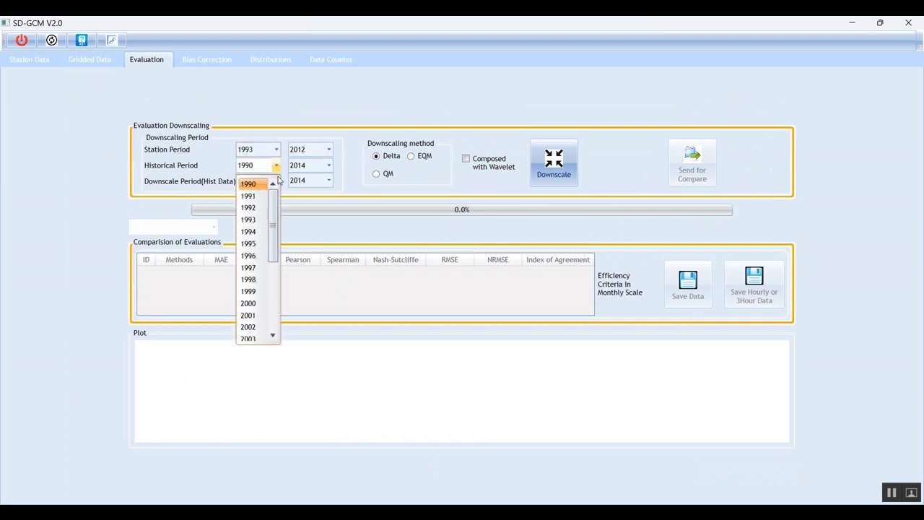
{"action": "left_click", "coordinate": [256, 222]}
{"action": "left_click", "coordinate": [277, 181]}
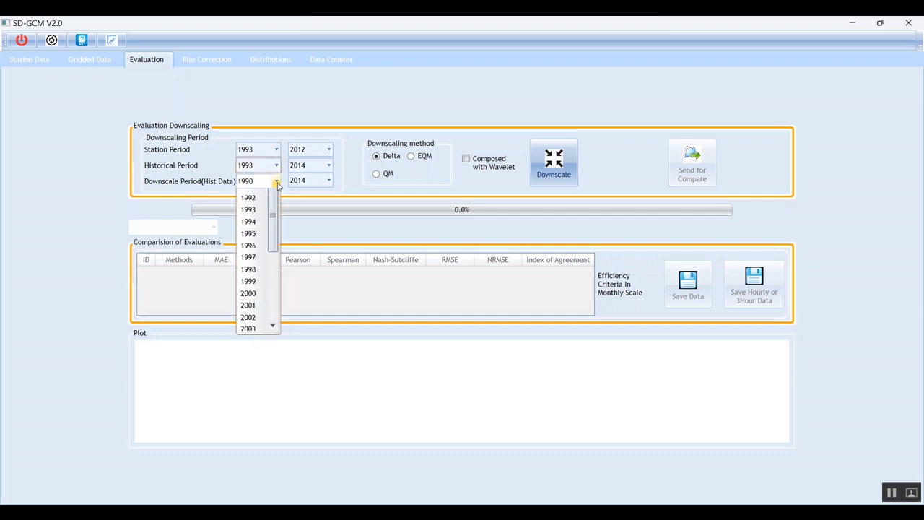
{"action": "left_click", "coordinate": [257, 236]}
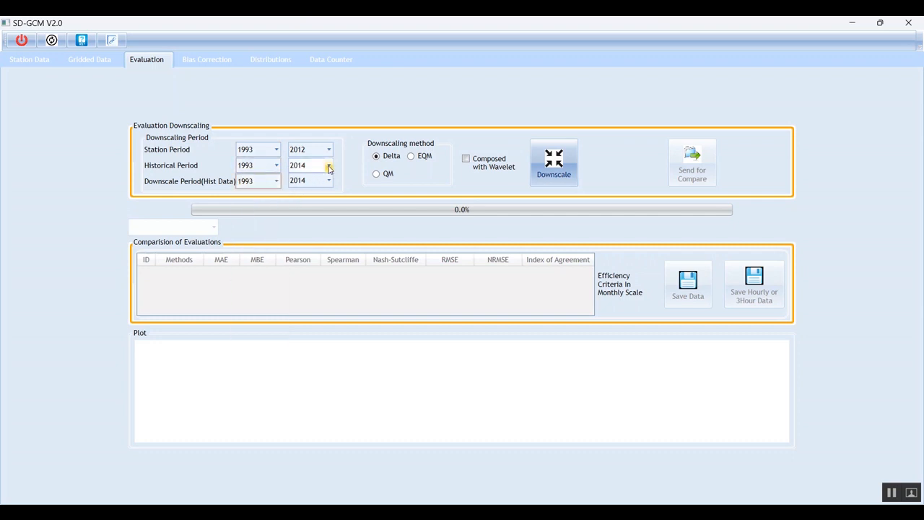
{"action": "left_click", "coordinate": [325, 166]}
{"action": "left_click", "coordinate": [302, 304]}
{"action": "left_click", "coordinate": [327, 180]}
{"action": "left_click", "coordinate": [302, 319]}
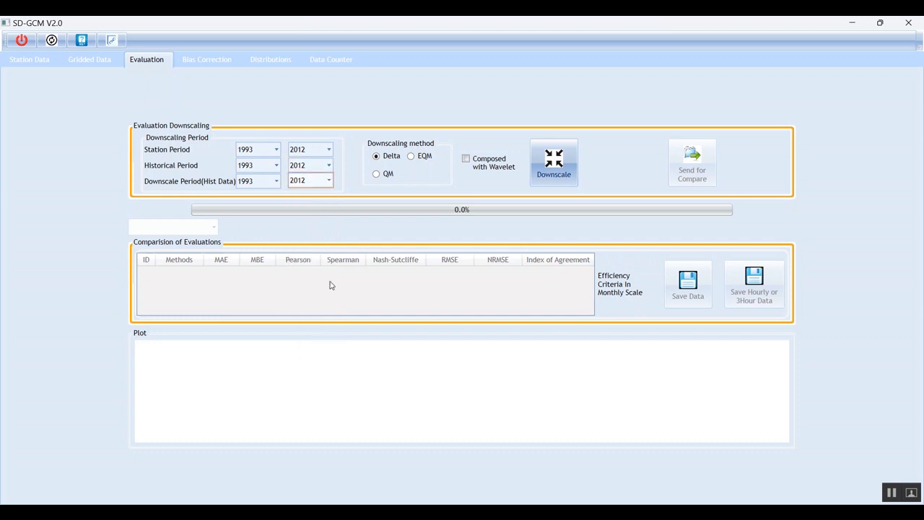
Downscale the historical data with the Delta method and send the result for comparison.
{"action": "left_click", "coordinate": [554, 165]}
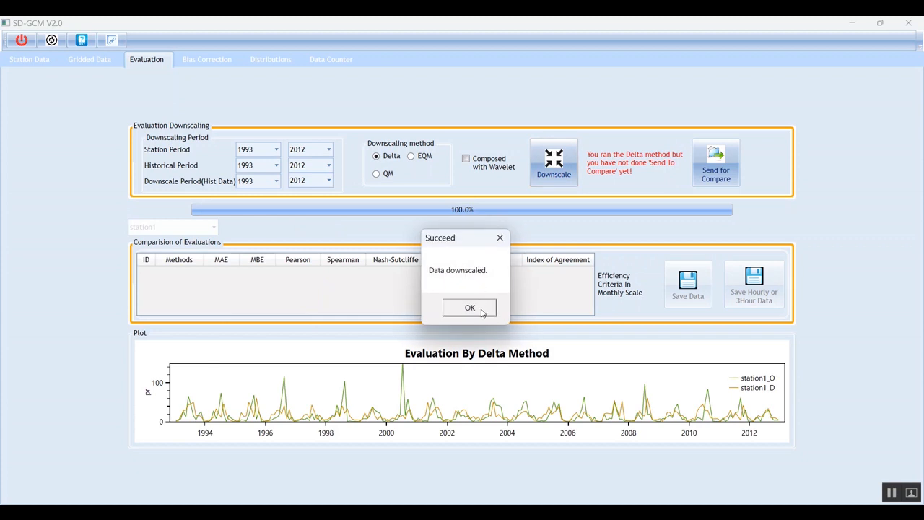
{"action": "left_click", "coordinate": [482, 311]}
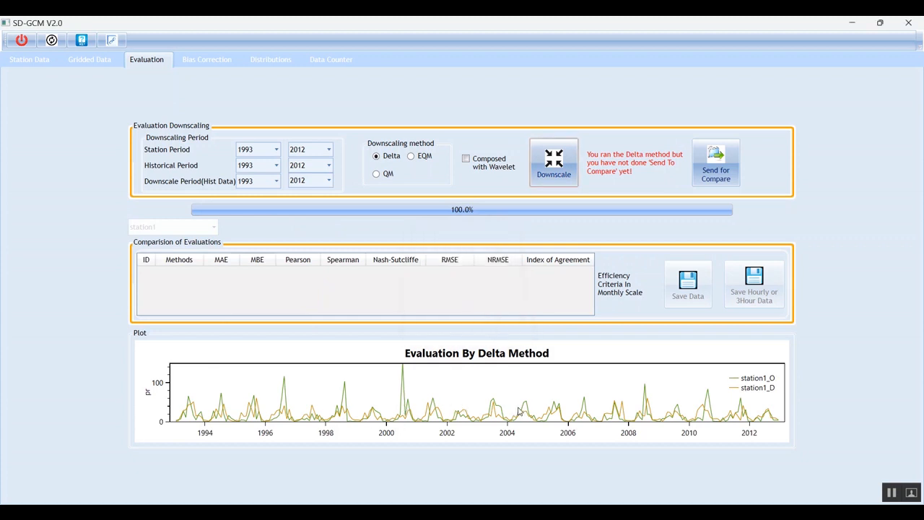
{"action": "left_click", "coordinate": [719, 168]}
{"action": "left_click", "coordinate": [460, 309]}
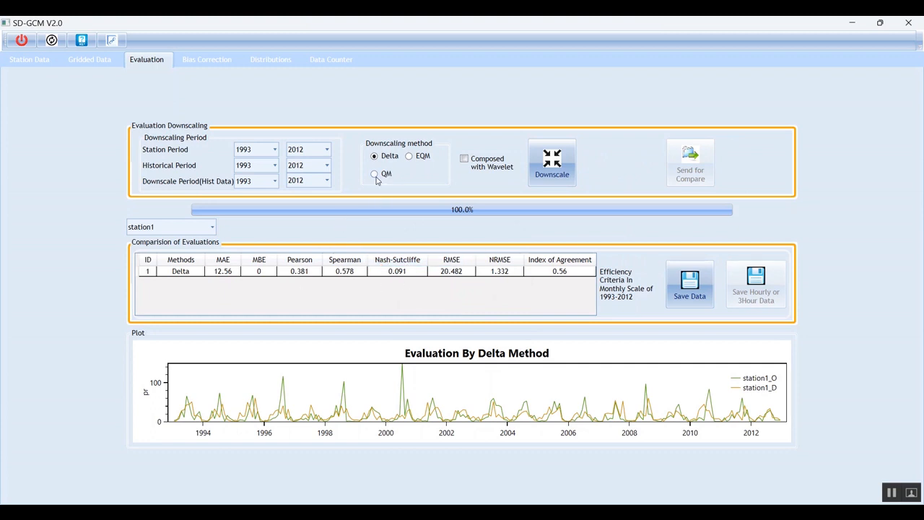
Downscale the historical data with the QM method and add the result to the comparison of evaluations.
{"action": "left_click", "coordinate": [538, 162]}
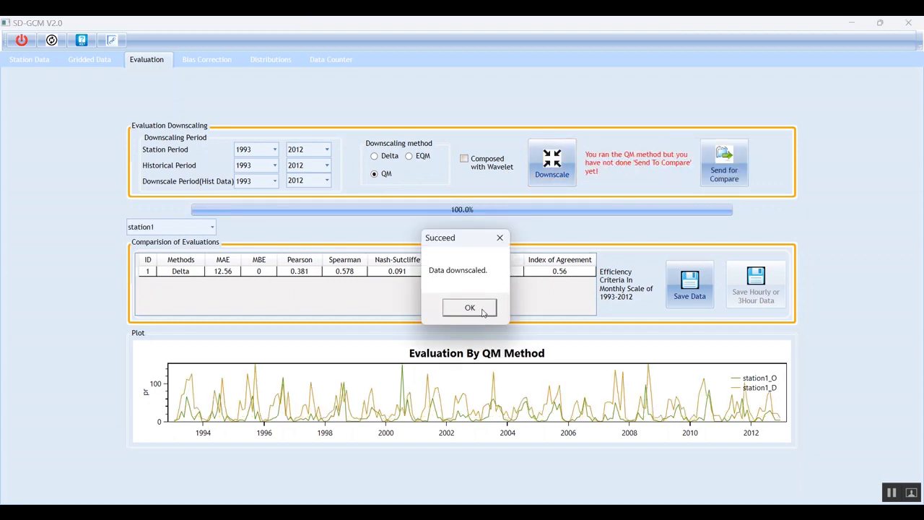
{"action": "left_click", "coordinate": [469, 309]}
{"action": "left_click", "coordinate": [738, 169]}
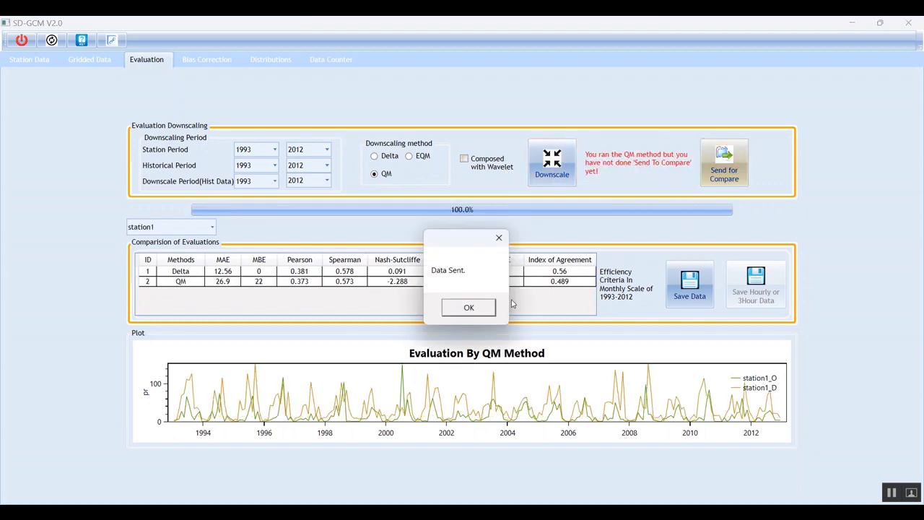
{"action": "left_click", "coordinate": [469, 308]}
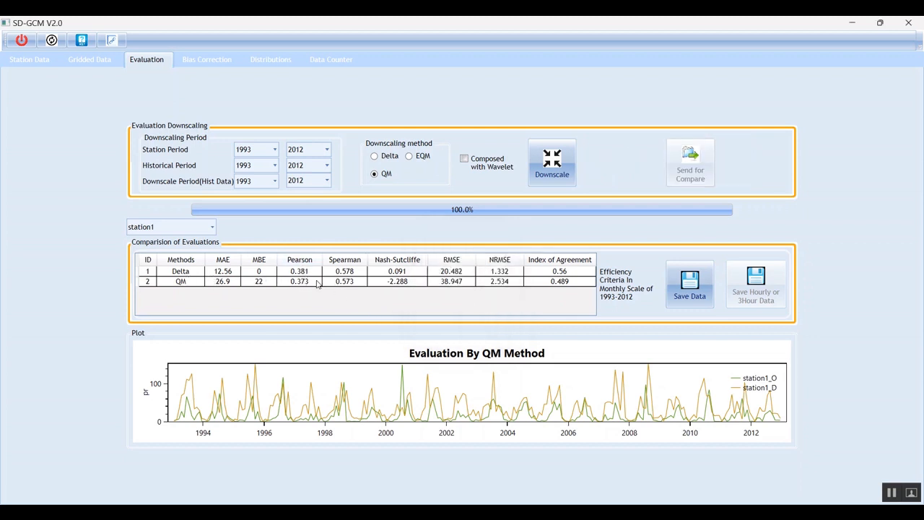
Enable wavelet composition for the QM evaluation using the sym - SymLet wavelet with number 2 and level 4.
{"action": "left_click", "coordinate": [465, 159]}
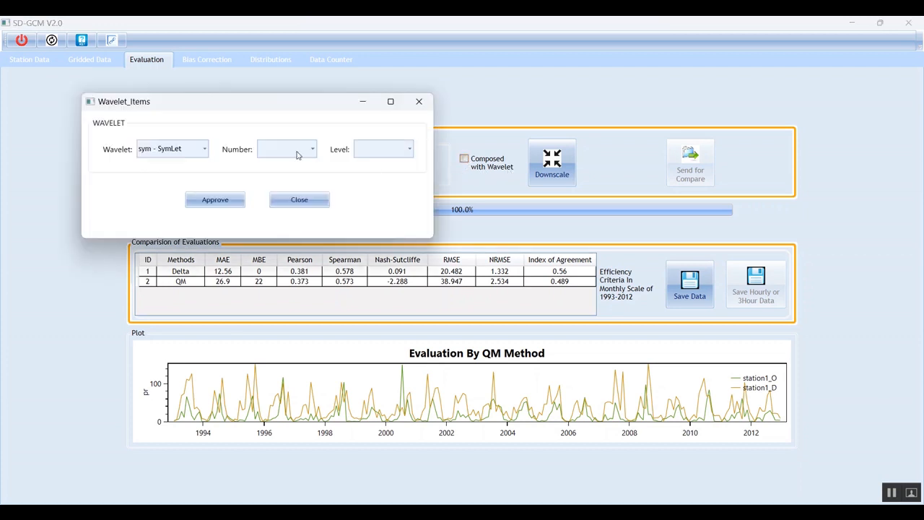
{"action": "left_click_drag", "start_coordinate": [246, 111], "coordinate": [467, 211]}
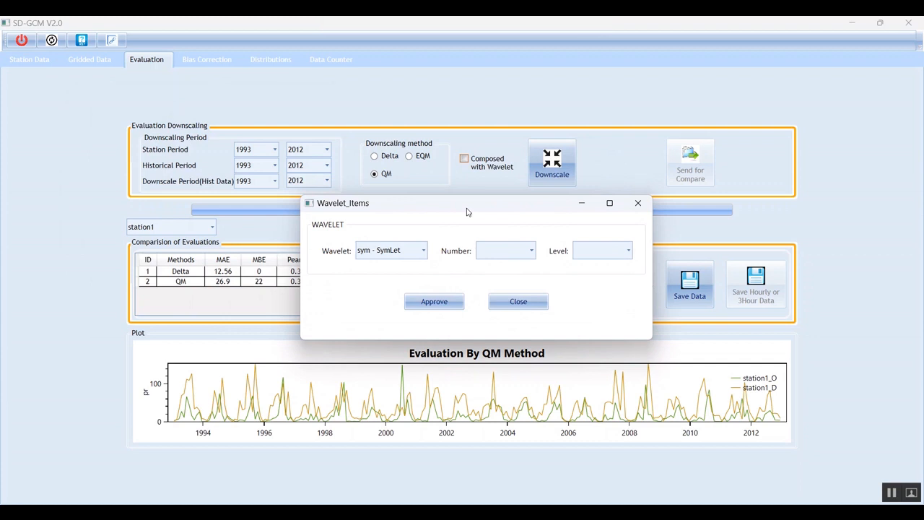
{"action": "left_click", "coordinate": [533, 252]}
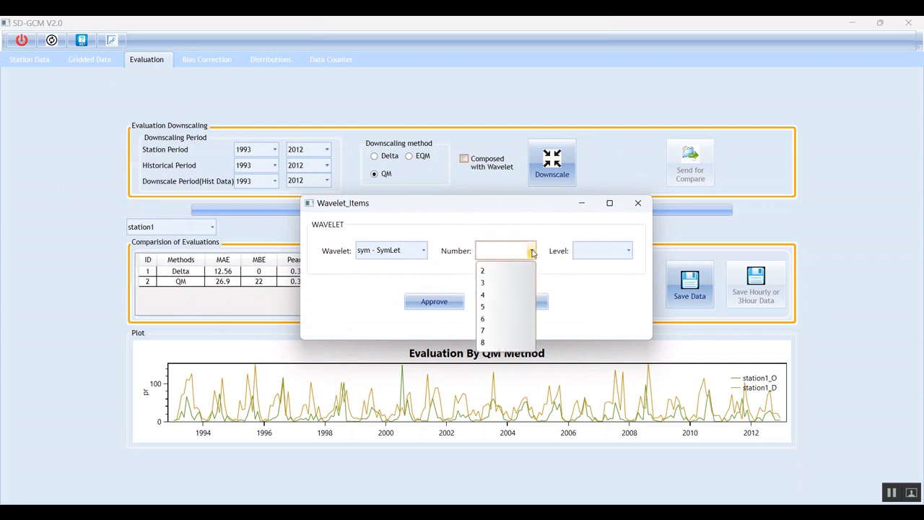
{"action": "left_click", "coordinate": [496, 272]}
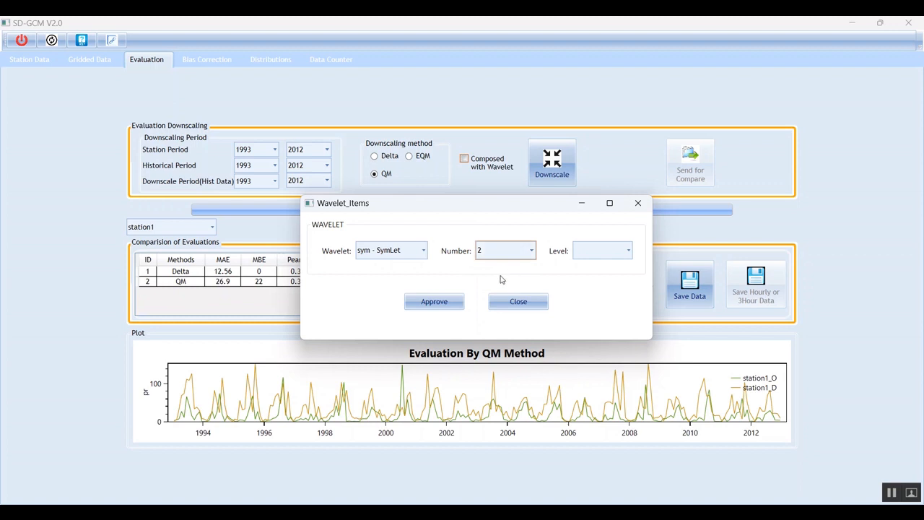
{"action": "left_click", "coordinate": [628, 252]}
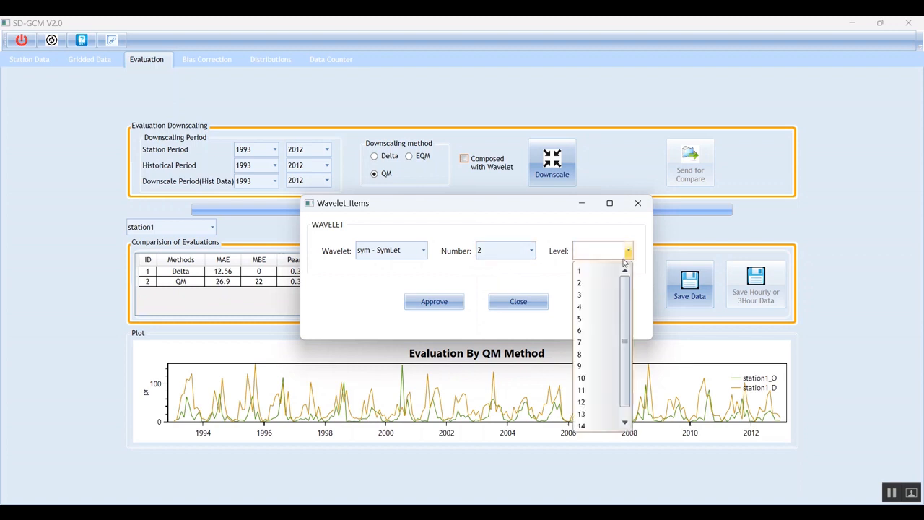
{"action": "left_click", "coordinate": [586, 312]}
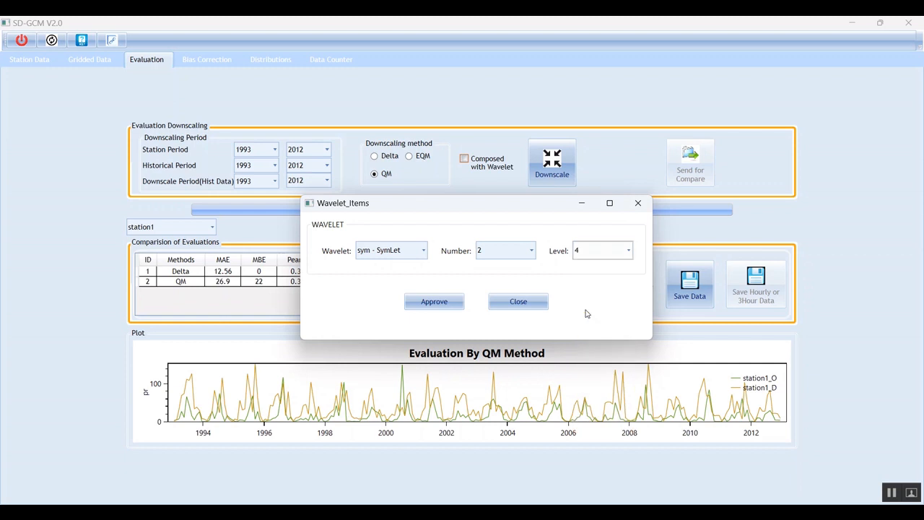
{"action": "left_click", "coordinate": [419, 304]}
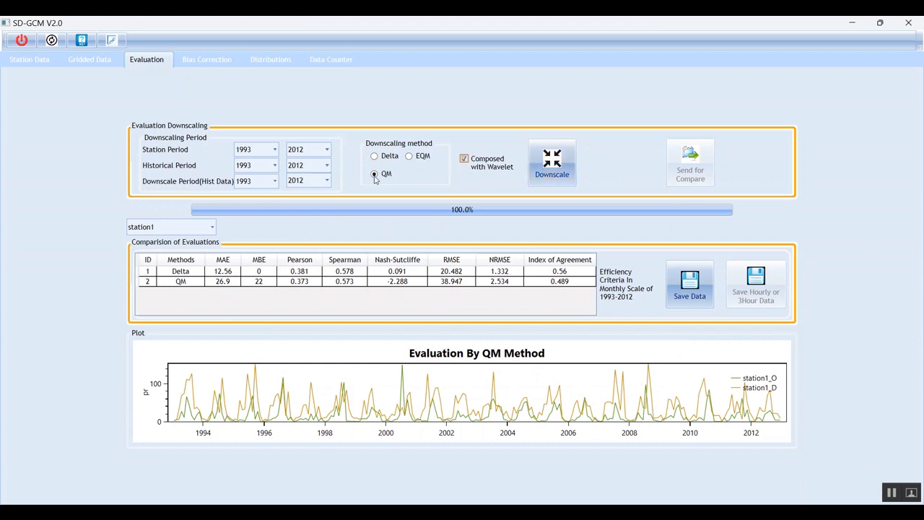
Downscale the historical data with the wavelet-composed QM method and send the result for comparison.
{"action": "left_click", "coordinate": [553, 174]}
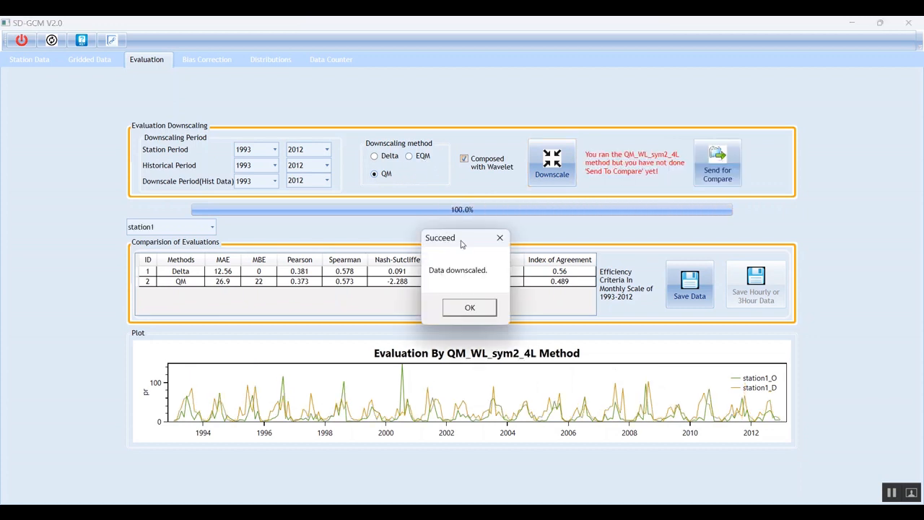
{"action": "left_click", "coordinate": [470, 307]}
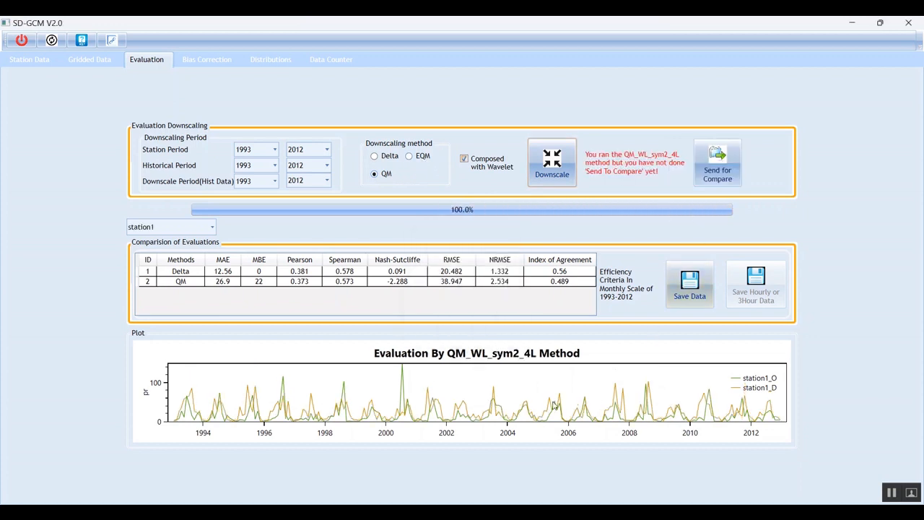
{"action": "left_click", "coordinate": [718, 166]}
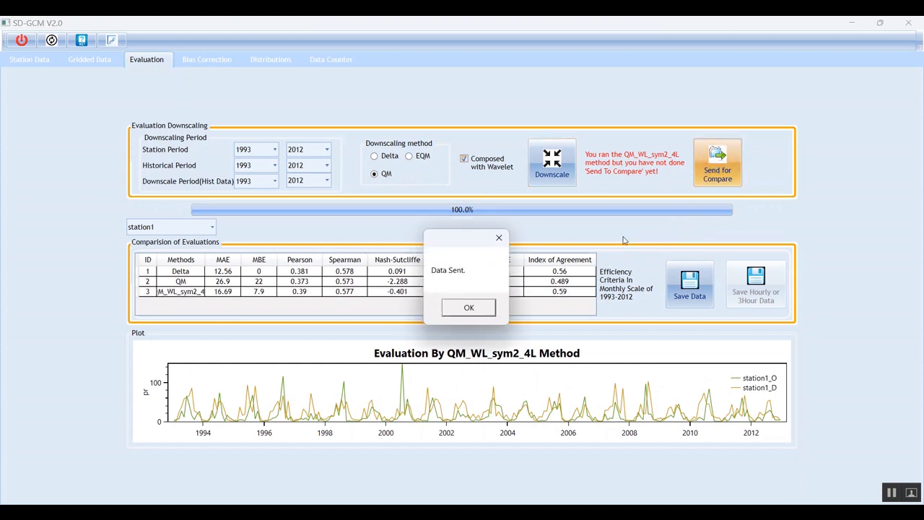
{"action": "left_click", "coordinate": [467, 312]}
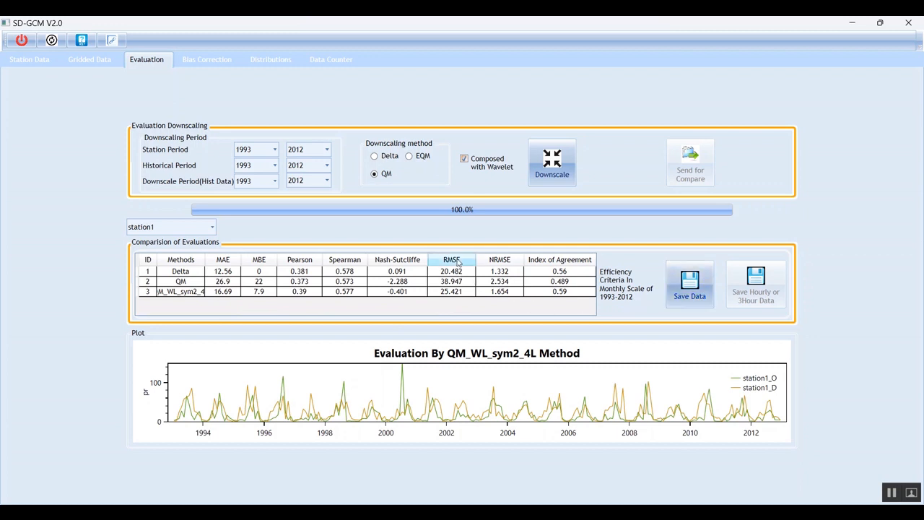
{"action": "left_click", "coordinate": [690, 285]}
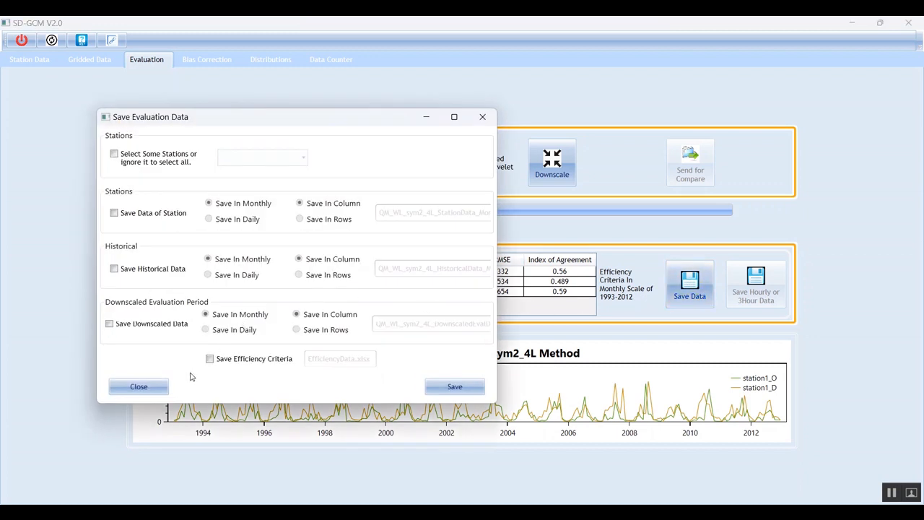
{"action": "left_click", "coordinate": [210, 359]}
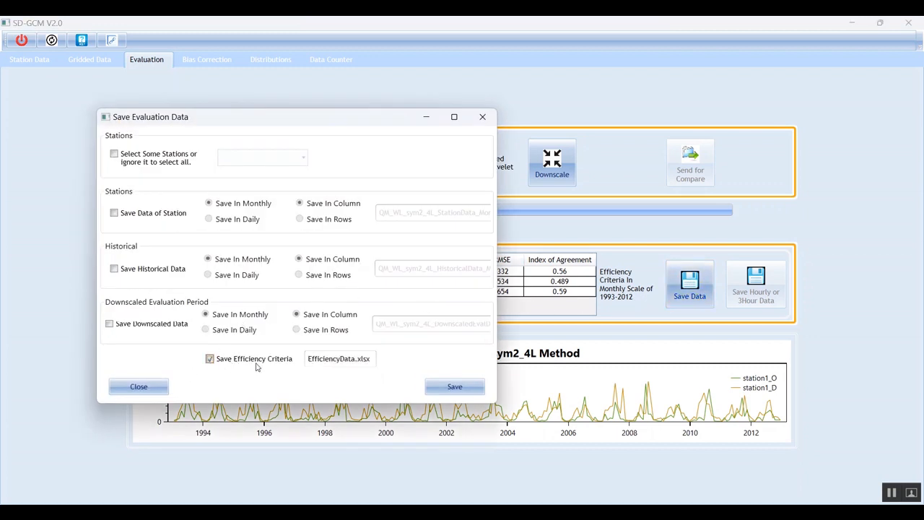
{"action": "left_click", "coordinate": [483, 116]}
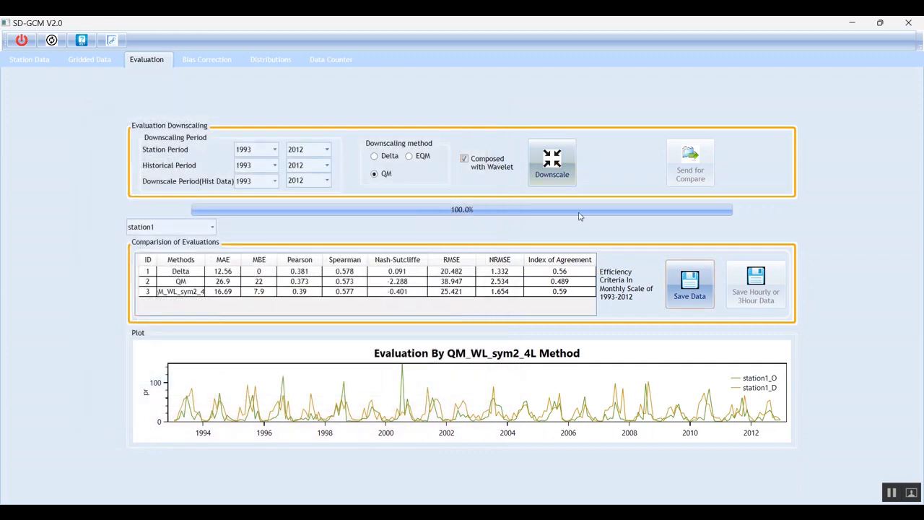
{"action": "left_click", "coordinate": [691, 285]}
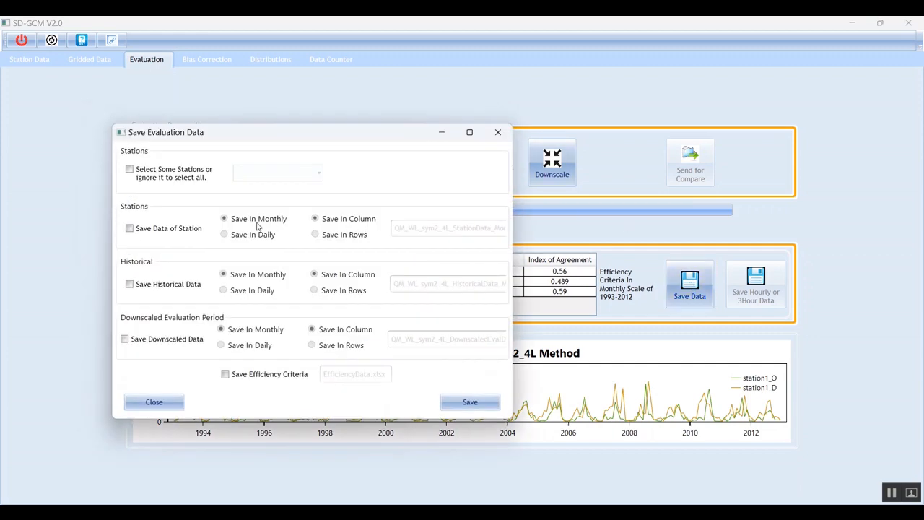
{"action": "left_click", "coordinate": [179, 229]}
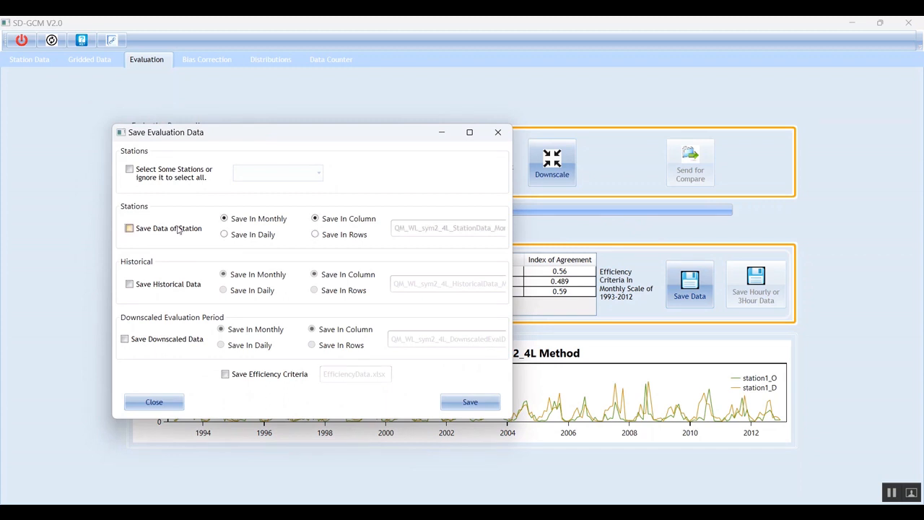
{"action": "left_click", "coordinate": [143, 229]}
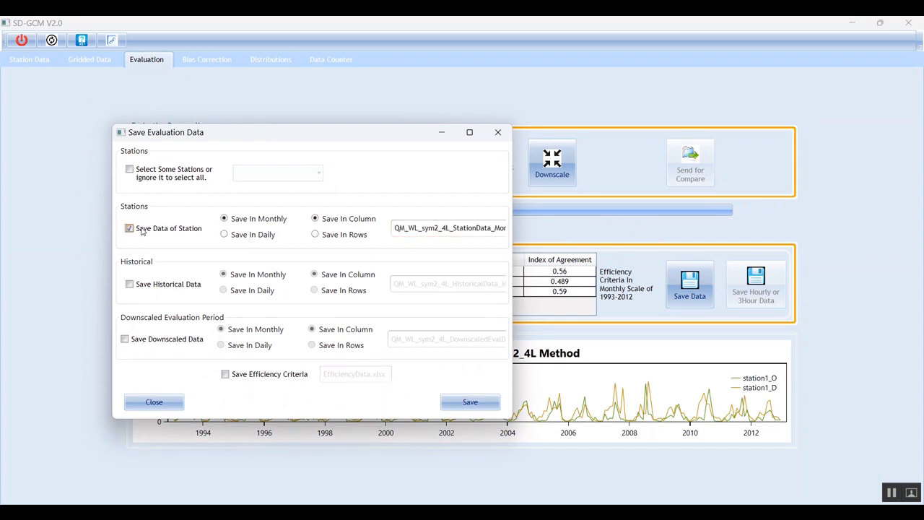
{"action": "left_click", "coordinate": [498, 132]}
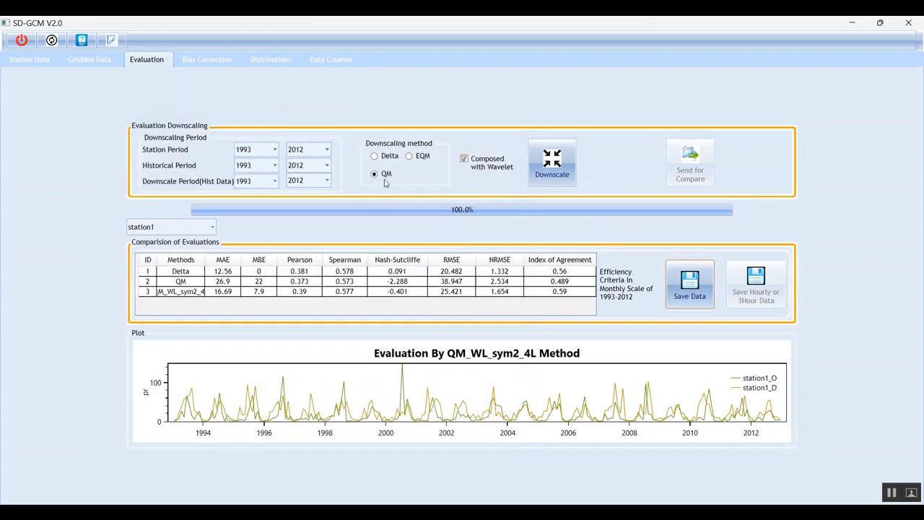
Run the bias correction with the Delta method for 2015–2044 and view the save options for the downscaled data.
{"action": "left_click", "coordinate": [199, 62]}
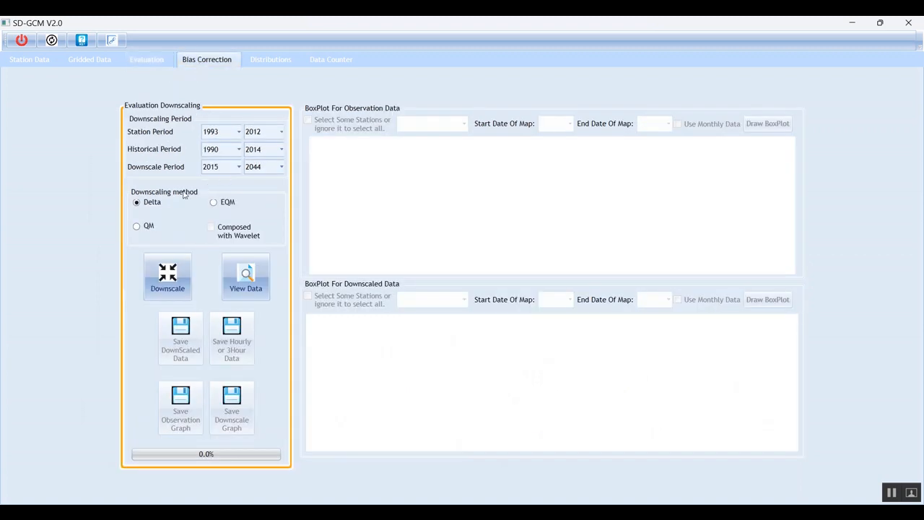
{"action": "left_click", "coordinate": [172, 275]}
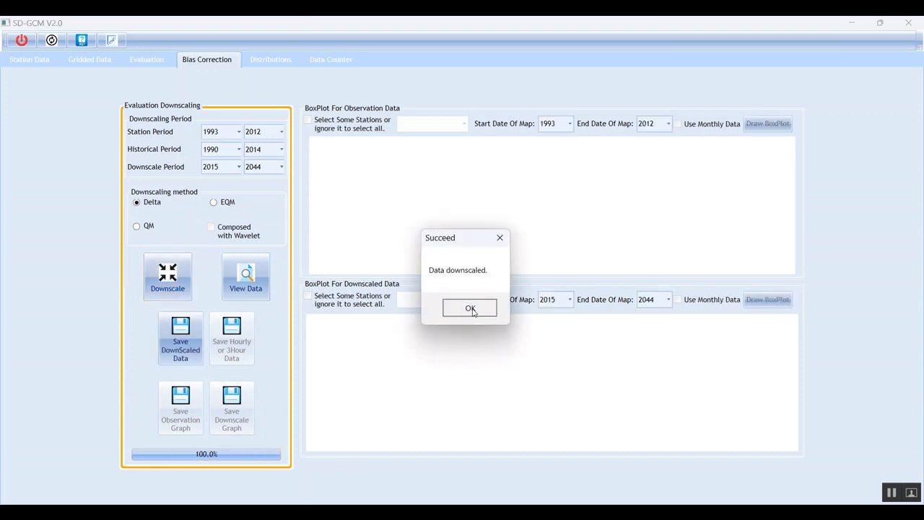
{"action": "left_click", "coordinate": [471, 310]}
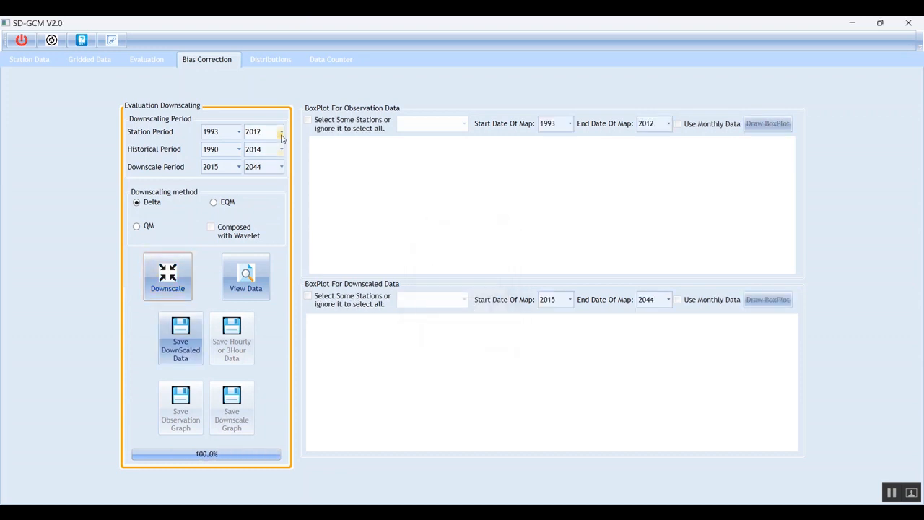
{"action": "left_click", "coordinate": [181, 329]}
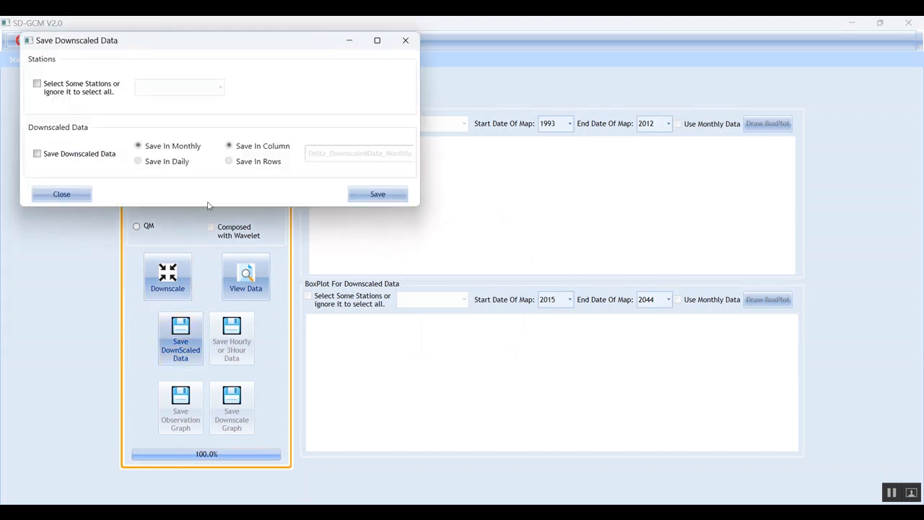
{"action": "left_click", "coordinate": [70, 203]}
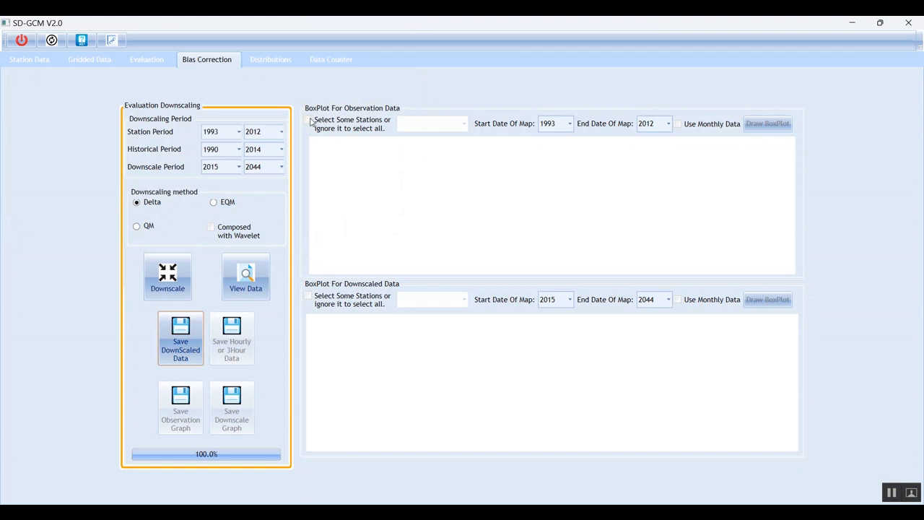
Draw a box plot of the monthly observation data for station1 to station4 over 1993–2012.
{"action": "left_click", "coordinate": [309, 120]}
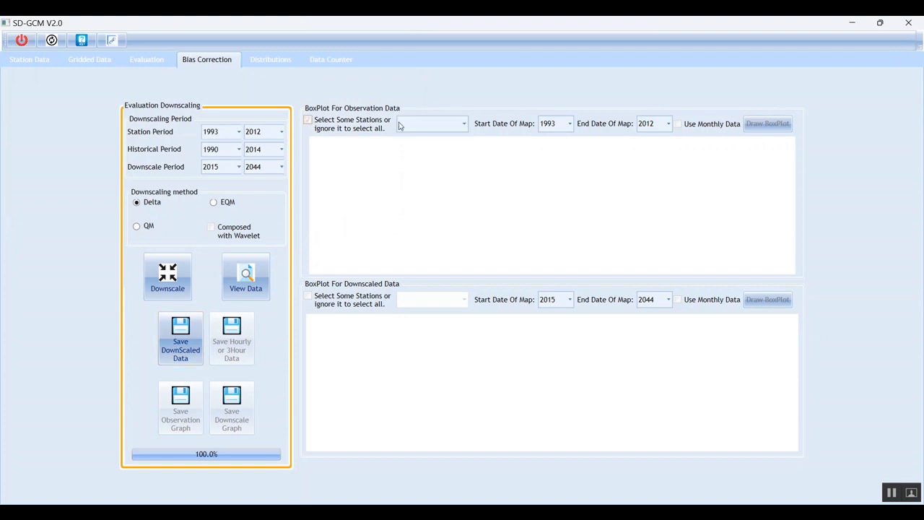
{"action": "left_click", "coordinate": [679, 124]}
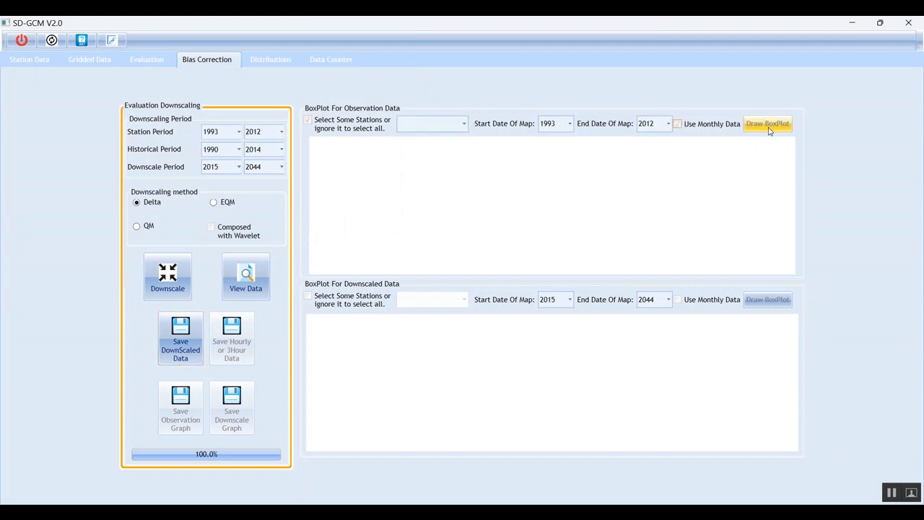
{"action": "left_click", "coordinate": [463, 124]}
{"action": "left_click", "coordinate": [407, 145]}
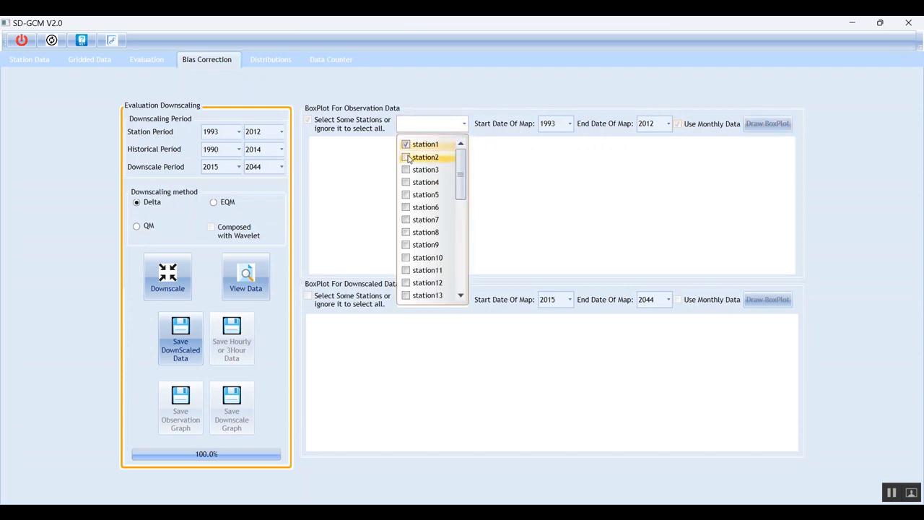
{"action": "left_click", "coordinate": [407, 157]}
{"action": "left_click", "coordinate": [408, 170]}
{"action": "left_click", "coordinate": [409, 182]}
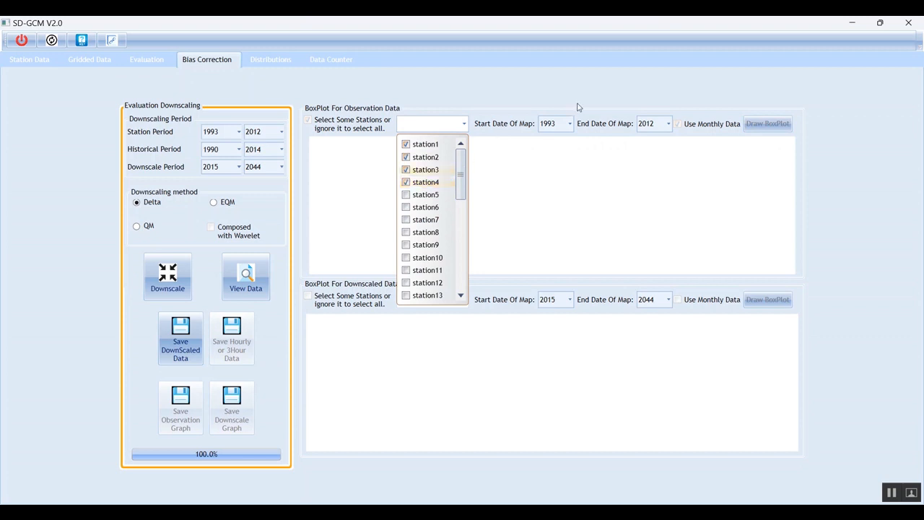
{"action": "left_click", "coordinate": [578, 108]}
{"action": "left_click", "coordinate": [768, 124]}
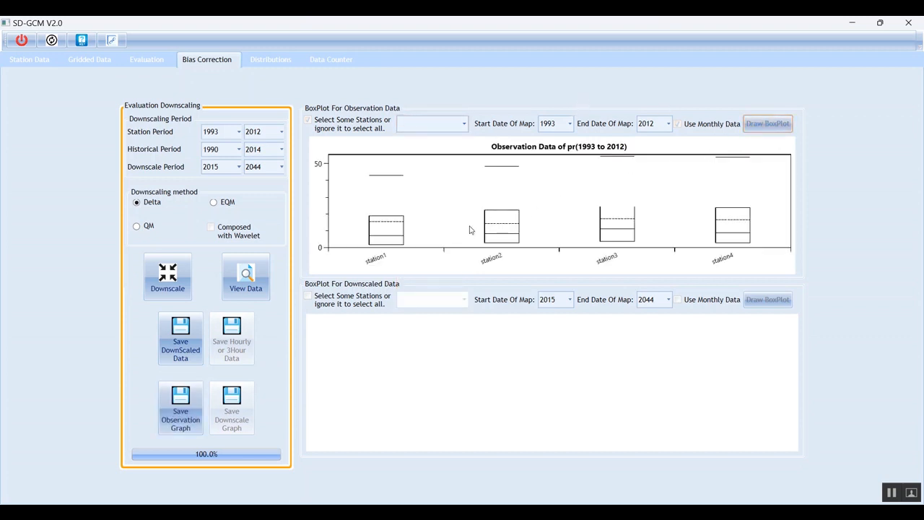
Try the observation box plot without monthly data, then redraw it with monthly data.
{"action": "left_click", "coordinate": [768, 124]}
{"action": "left_click", "coordinate": [713, 127]}
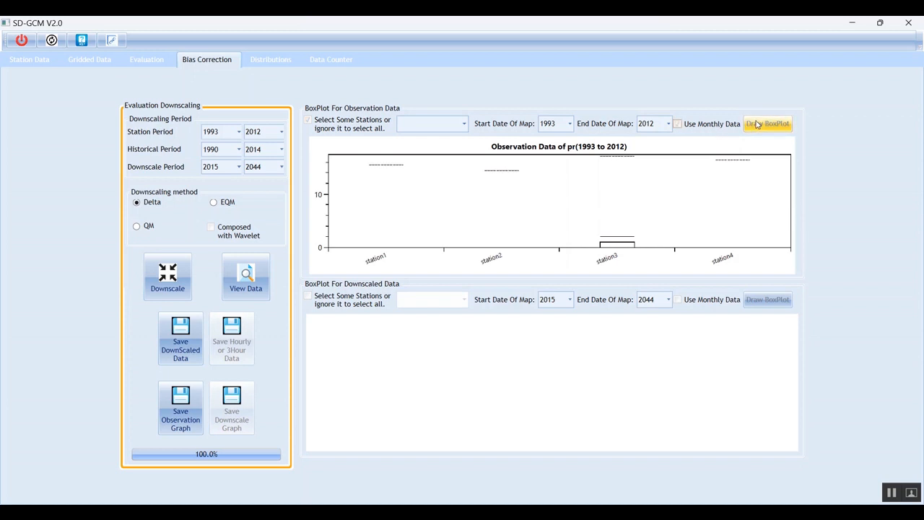
{"action": "left_click", "coordinate": [760, 125]}
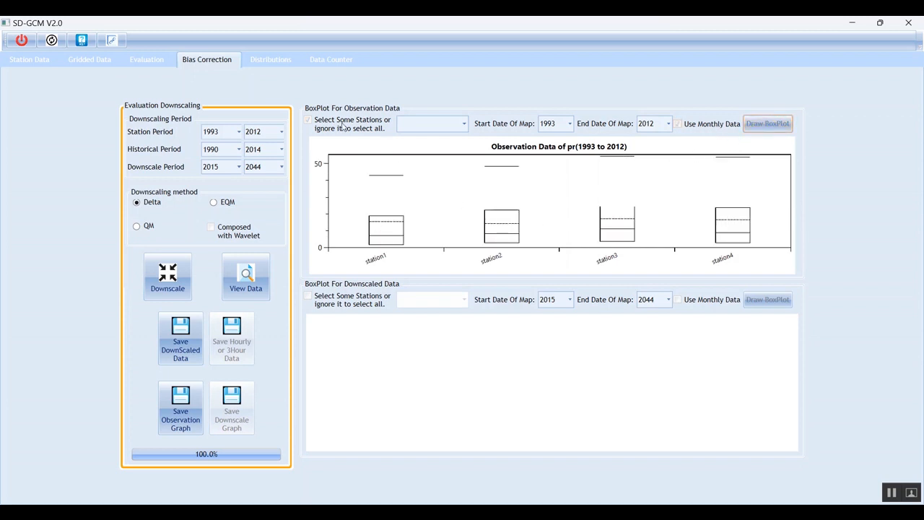
Draw a box plot of the monthly downscaled data for station1 to station3 over 2015–2044.
{"action": "left_click", "coordinate": [309, 297]}
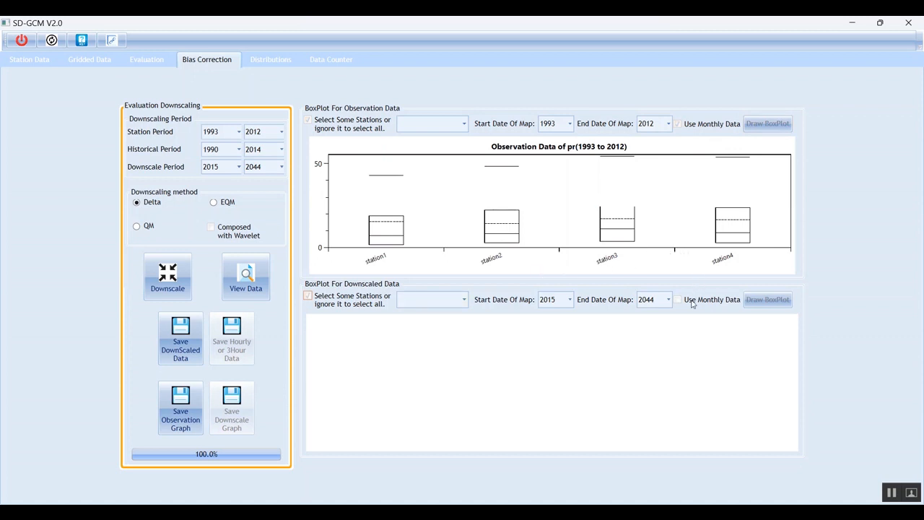
{"action": "left_click", "coordinate": [458, 300]}
{"action": "left_click", "coordinate": [406, 320]}
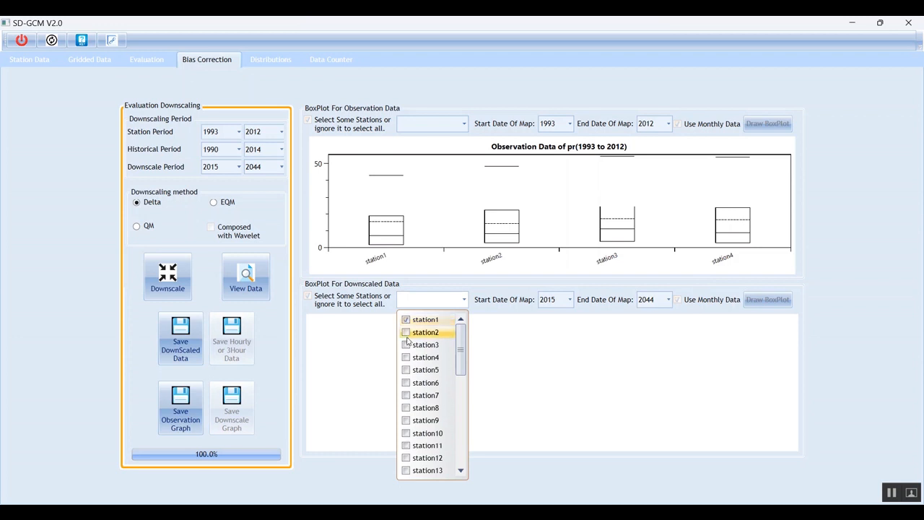
{"action": "left_click", "coordinate": [407, 332]}
{"action": "left_click", "coordinate": [407, 344]}
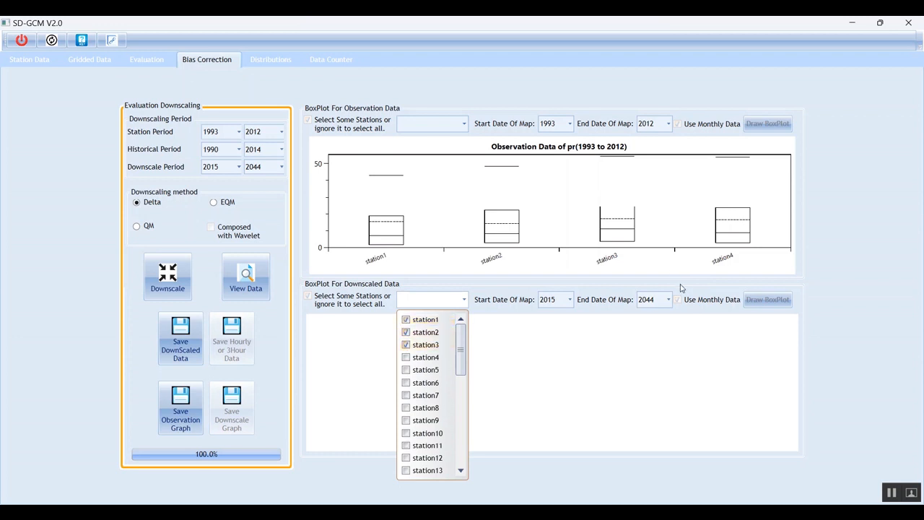
{"action": "left_click", "coordinate": [768, 299]}
{"action": "left_click", "coordinate": [767, 299]}
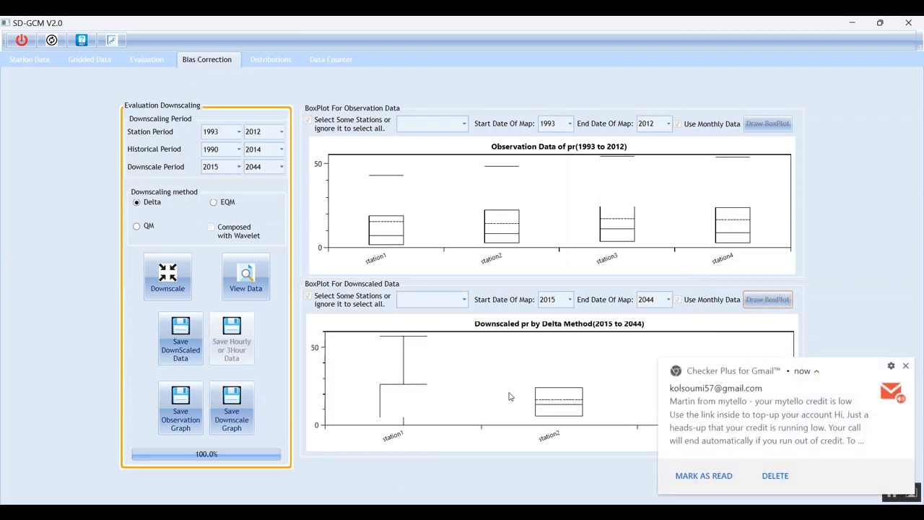
Check the 12 distributions against the monthly raw downscaled data of station1 and review the fit statistics.
{"action": "left_click", "coordinate": [267, 61]}
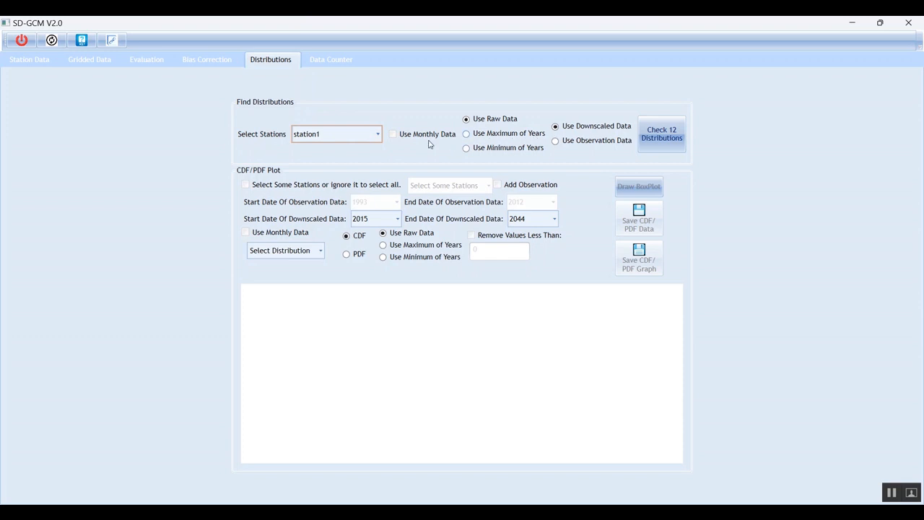
{"action": "left_click", "coordinate": [377, 133]}
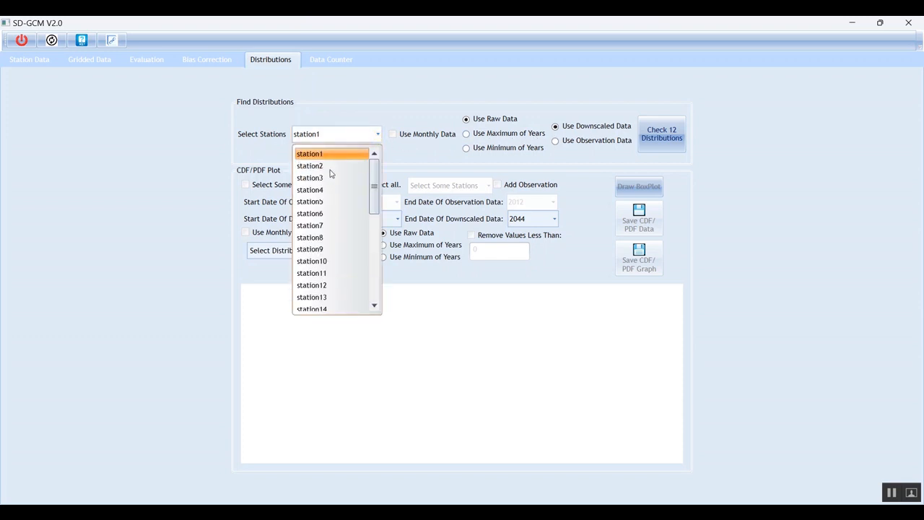
{"action": "left_click", "coordinate": [398, 101]}
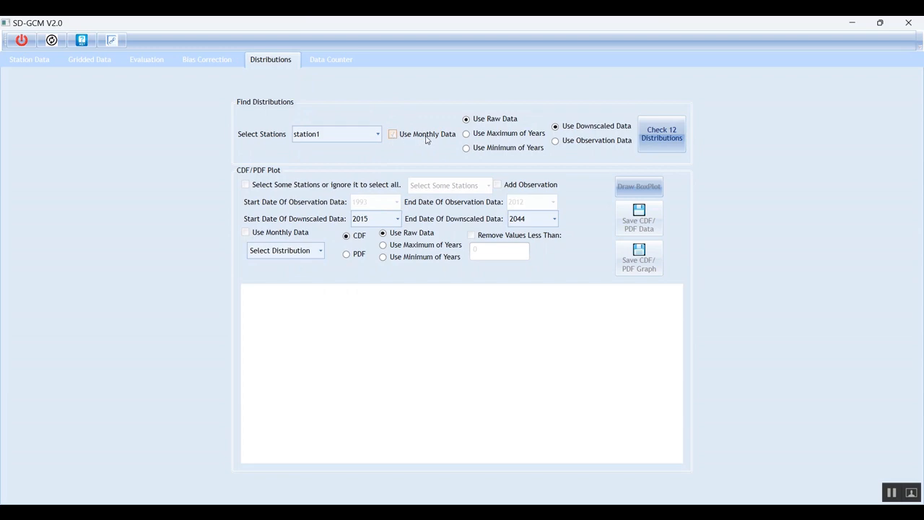
{"action": "left_click", "coordinate": [661, 136]}
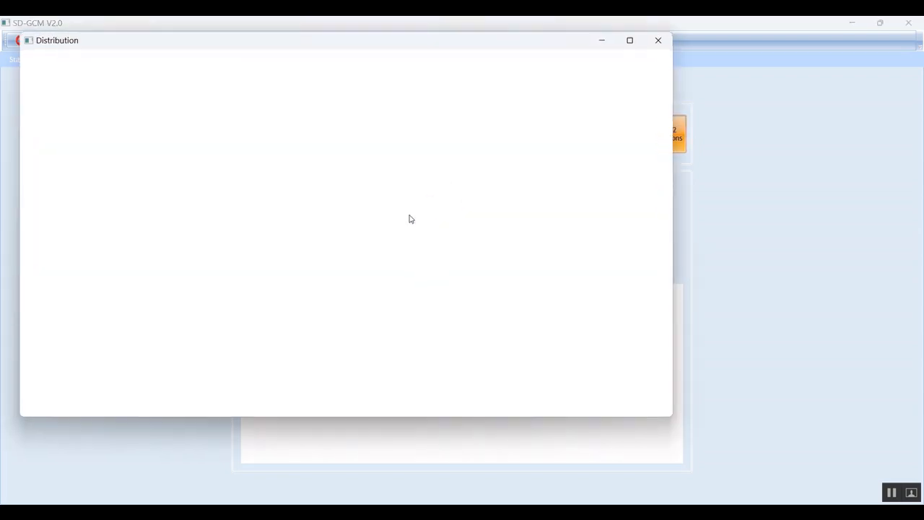
{"action": "left_click_drag", "start_coordinate": [275, 45], "coordinate": [431, 73]}
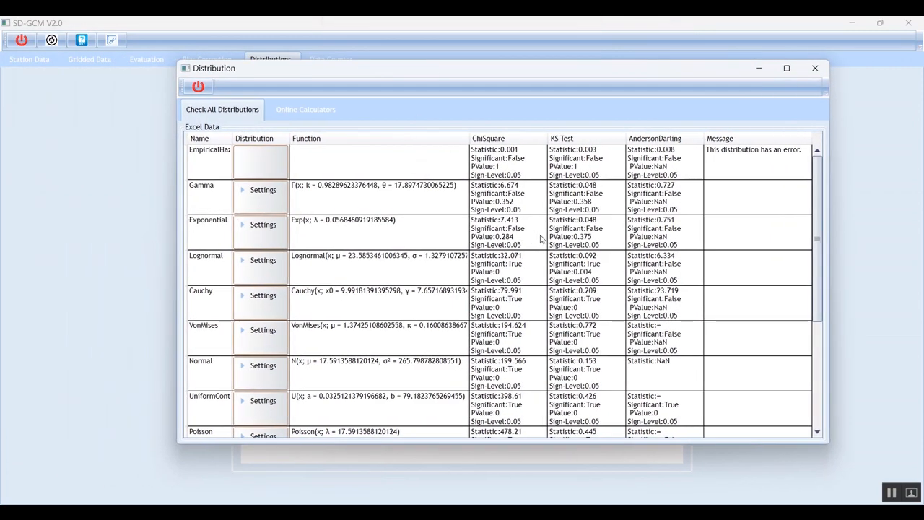
{"action": "scroll", "coordinate": [442, 318], "scroll_direction": "down", "scroll_amount": 3}
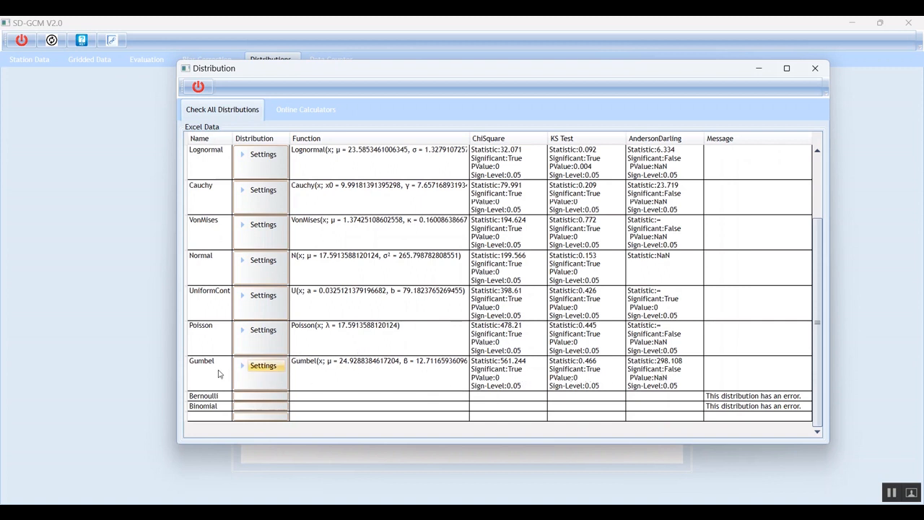
{"action": "left_click", "coordinate": [816, 68]}
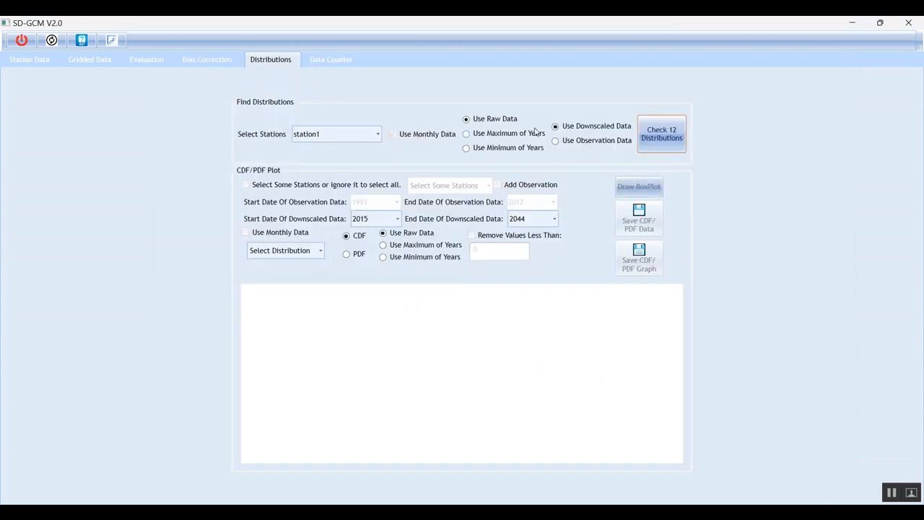
Repeat the 12-distribution check for station1 using the observation data and review the fit statistics.
{"action": "left_click", "coordinate": [675, 135]}
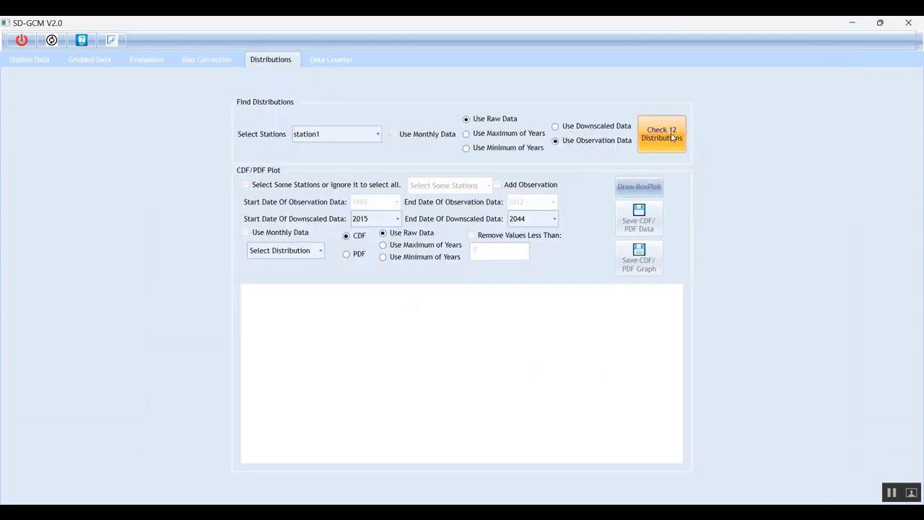
{"action": "scroll", "coordinate": [383, 262], "scroll_direction": "down", "scroll_amount": 3}
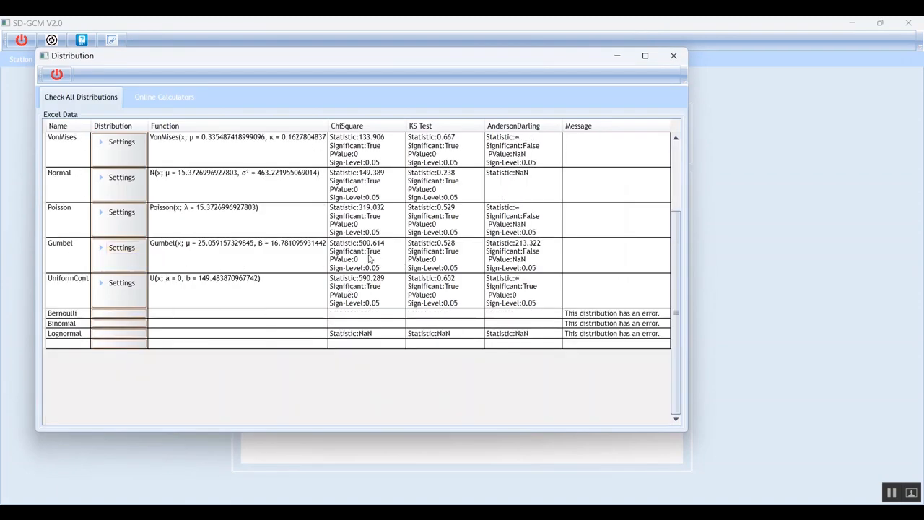
{"action": "left_click", "coordinate": [674, 56]}
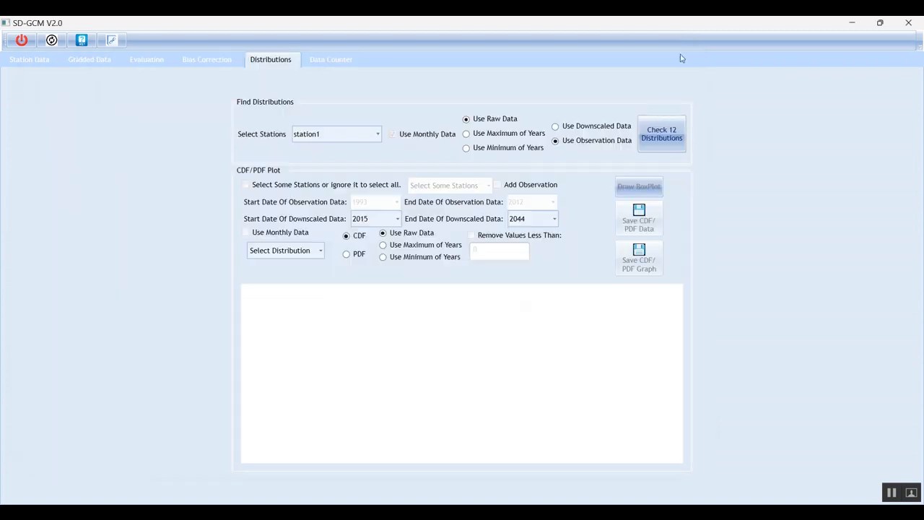
Plot the GumbelDistribution CDF of station1's monthly downscaled data for 2015–2044 together with the 1993–2012 observations.
{"action": "left_click", "coordinate": [246, 186]}
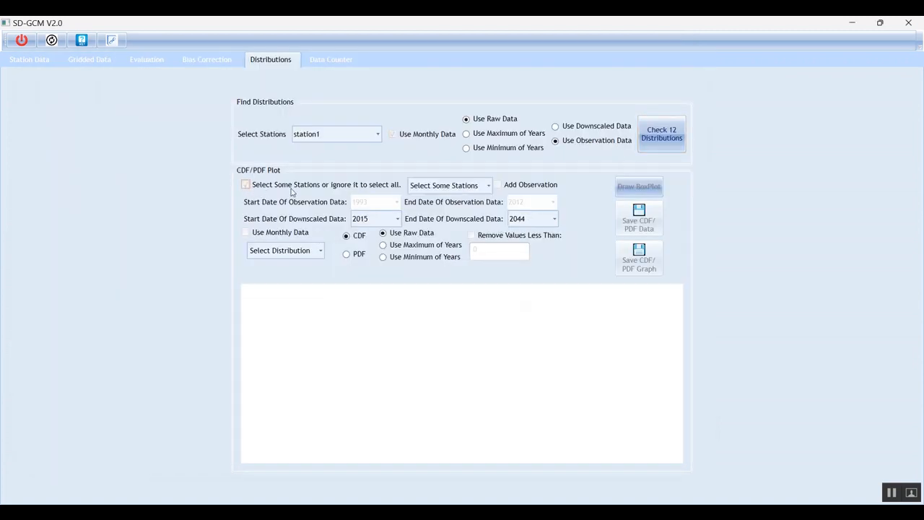
{"action": "left_click", "coordinate": [489, 186]}
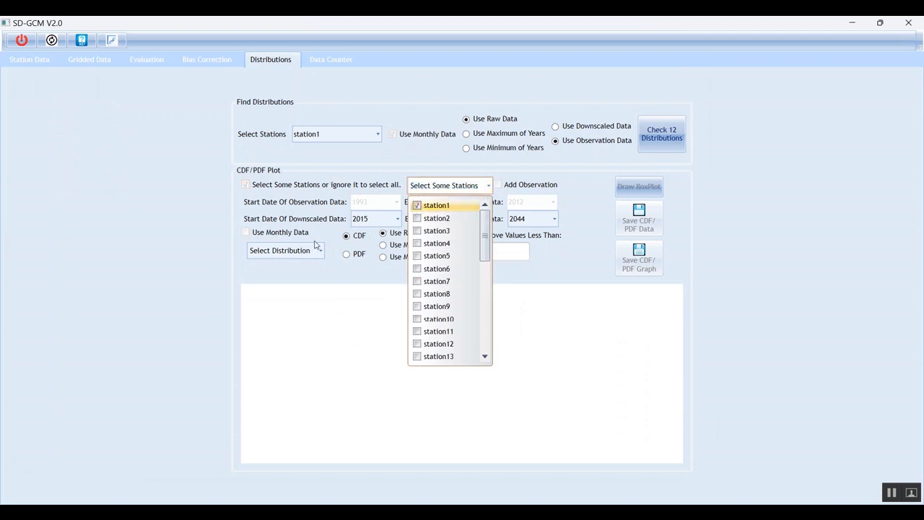
{"action": "left_click", "coordinate": [236, 249]}
{"action": "left_click", "coordinate": [248, 232]}
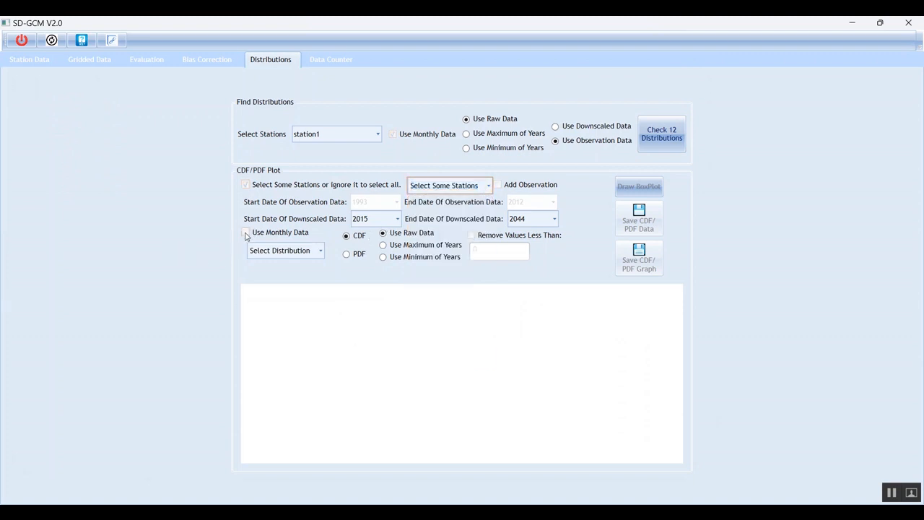
{"action": "left_click", "coordinate": [320, 251]}
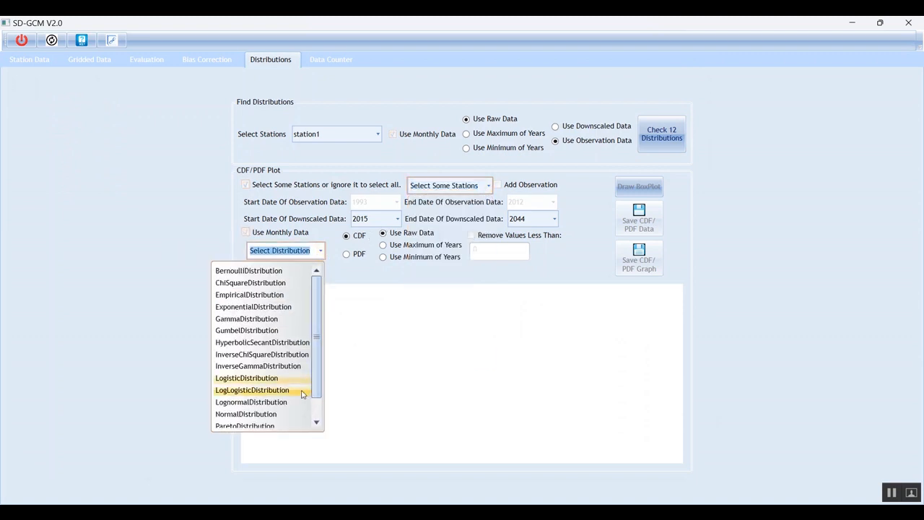
{"action": "left_click", "coordinate": [258, 331]}
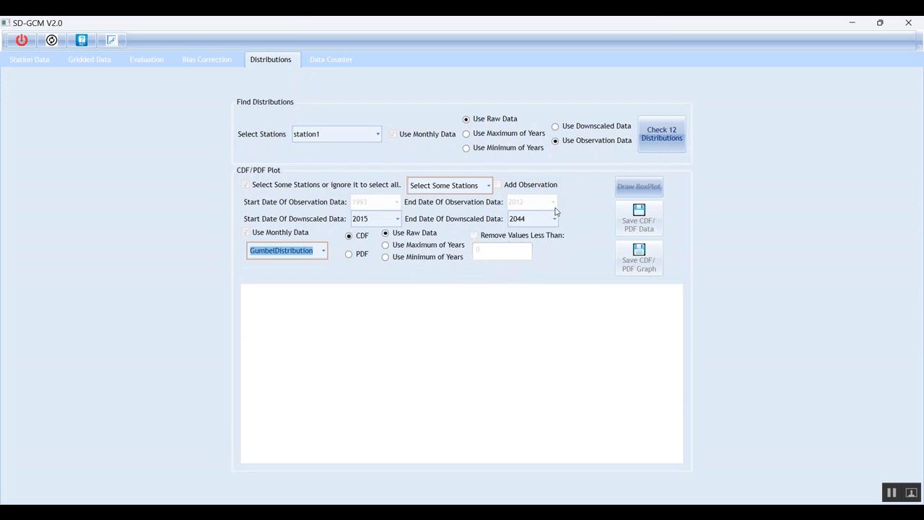
{"action": "left_click", "coordinate": [521, 190]}
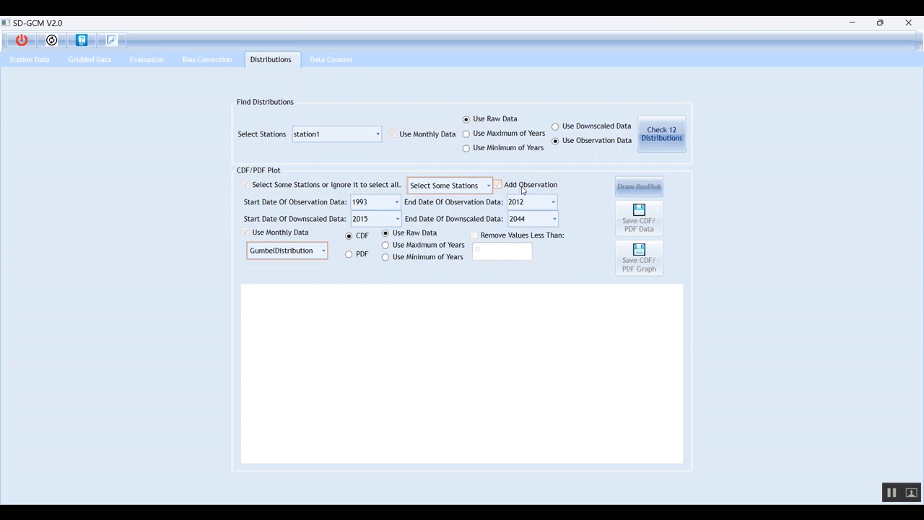
{"action": "left_click", "coordinate": [640, 190]}
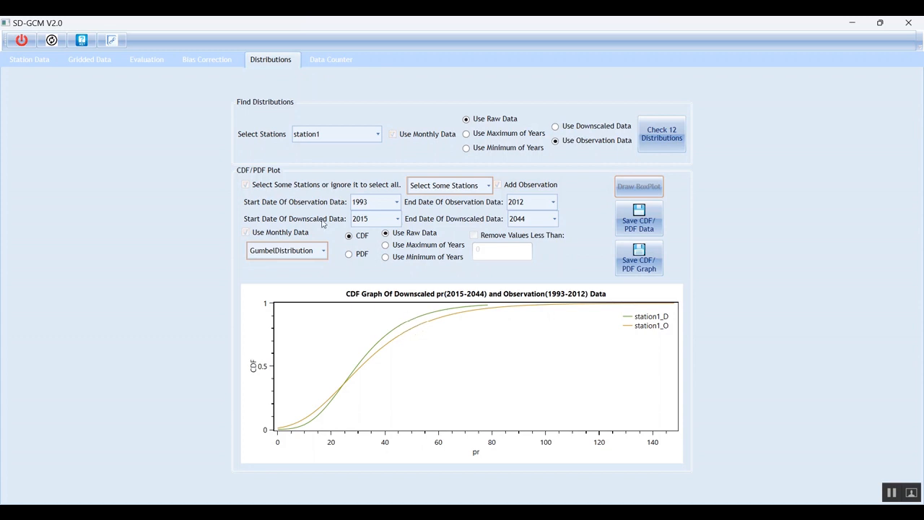
Count the data values of more than 5 for all stations, once by year and once by month.
{"action": "left_click", "coordinate": [323, 60]}
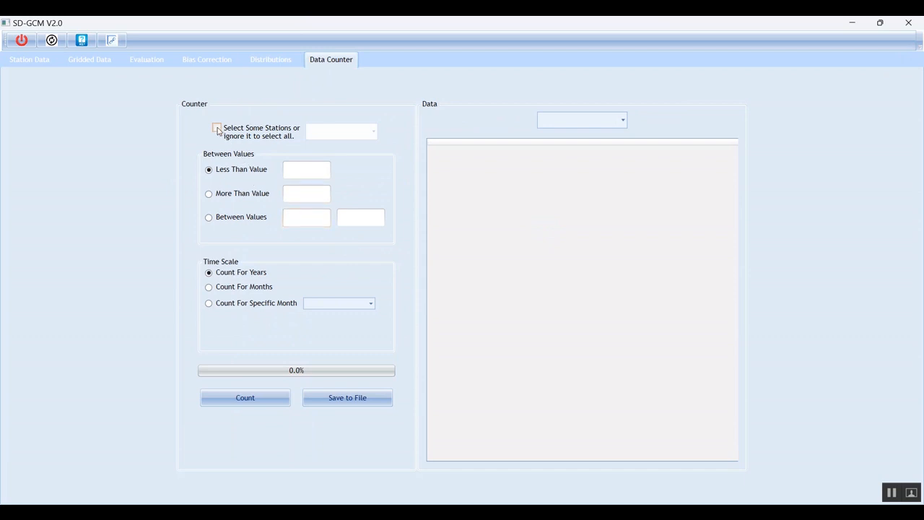
{"action": "left_click", "coordinate": [221, 195]}
{"action": "left_click", "coordinate": [304, 198]}
{"action": "left_click", "coordinate": [255, 400]}
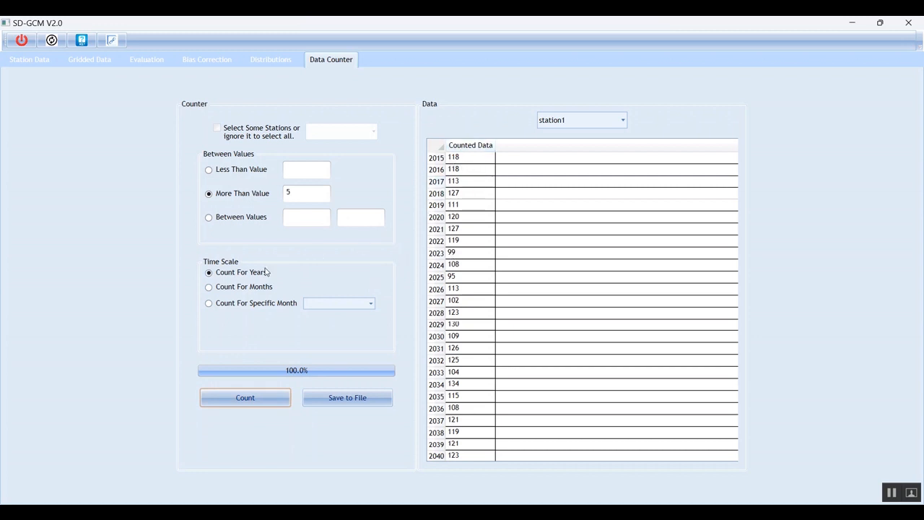
{"action": "left_click", "coordinate": [243, 287]}
{"action": "left_click", "coordinate": [245, 398]}
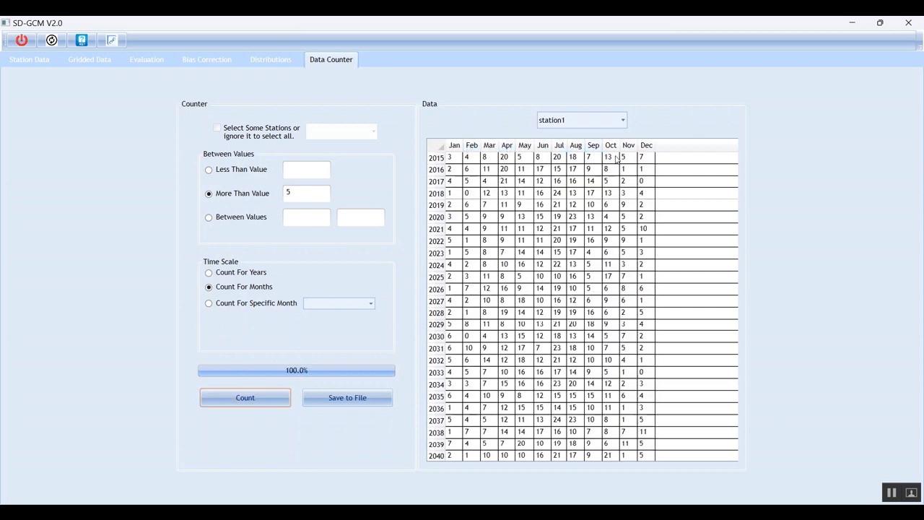
Count the data values of more than 5 for the specific months Jan, Feb and Mar combined.
{"action": "left_click", "coordinate": [245, 304]}
{"action": "left_click", "coordinate": [371, 306]}
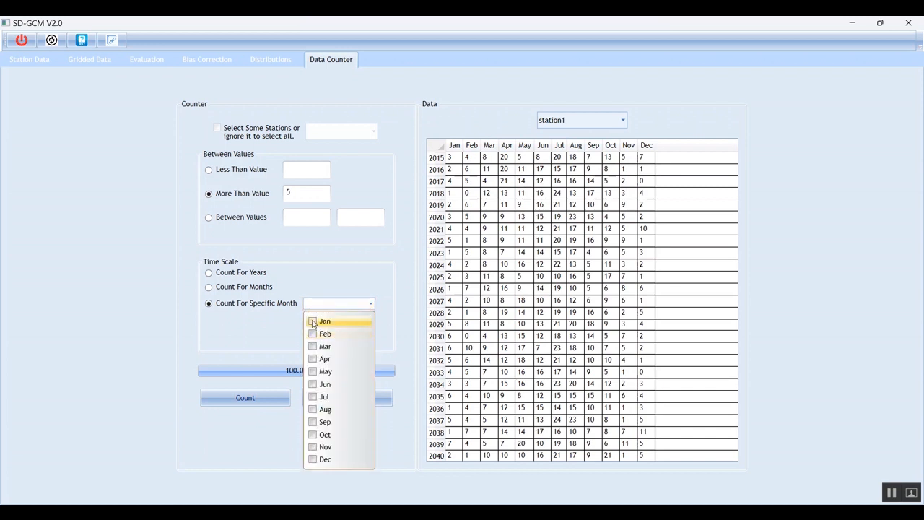
{"action": "left_click", "coordinate": [313, 321]}
{"action": "left_click", "coordinate": [313, 336]}
{"action": "left_click", "coordinate": [312, 348]}
{"action": "left_click", "coordinate": [276, 337]}
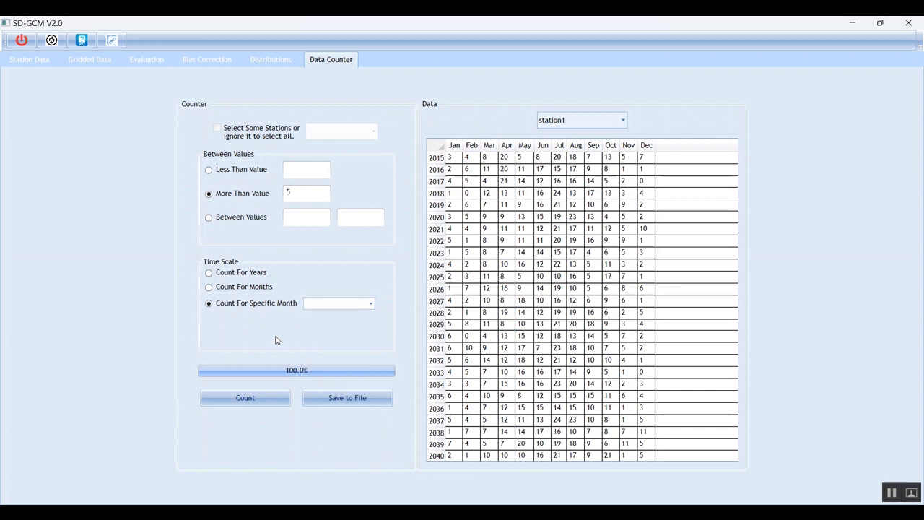
{"action": "left_click", "coordinate": [246, 399]}
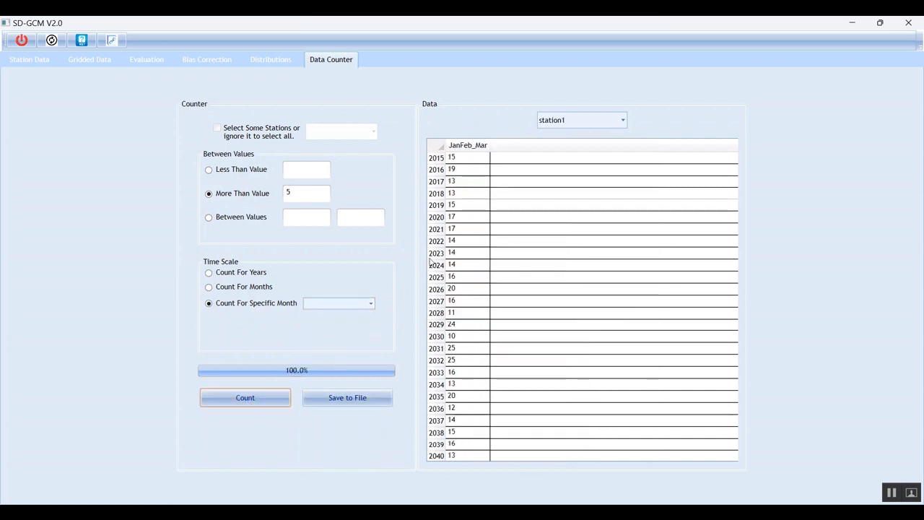